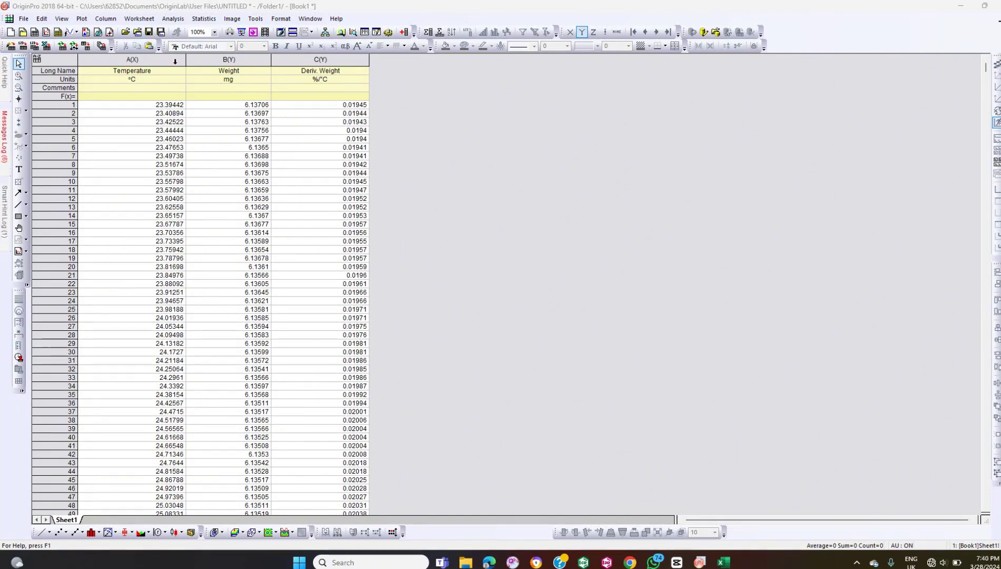
left_click(175, 61)
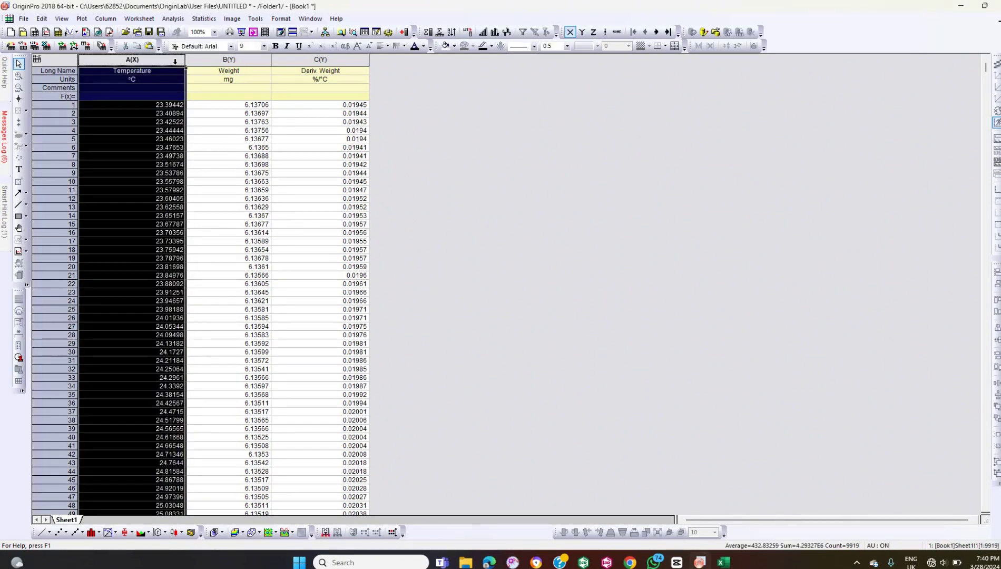
left_click(228, 59)
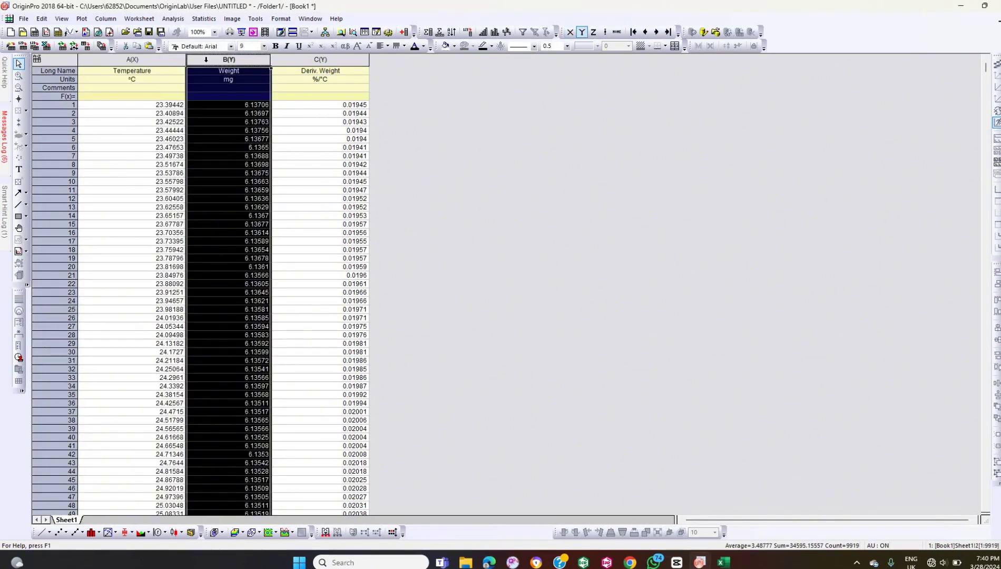
left_click(300, 59)
left_click(376, 94)
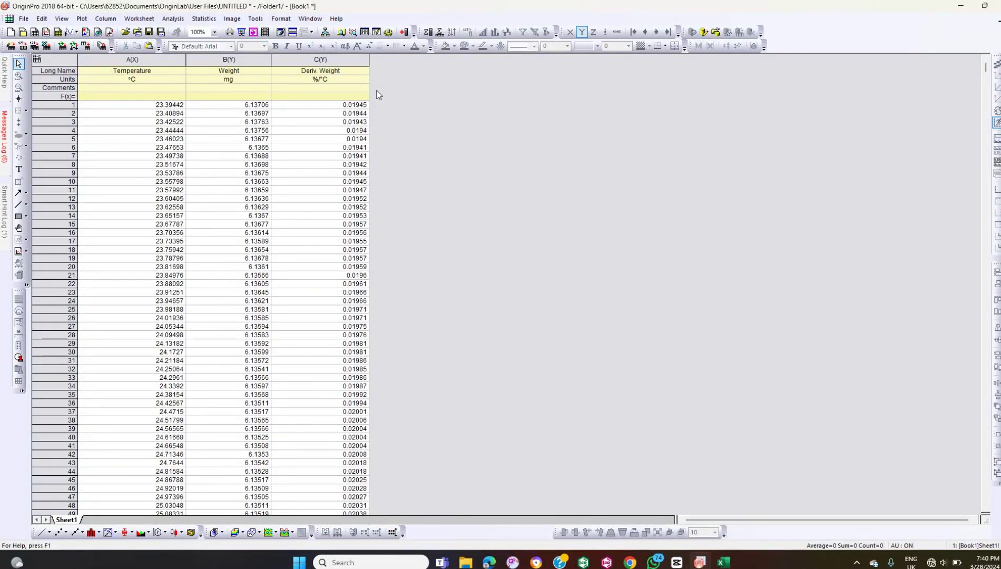
left_click(182, 55)
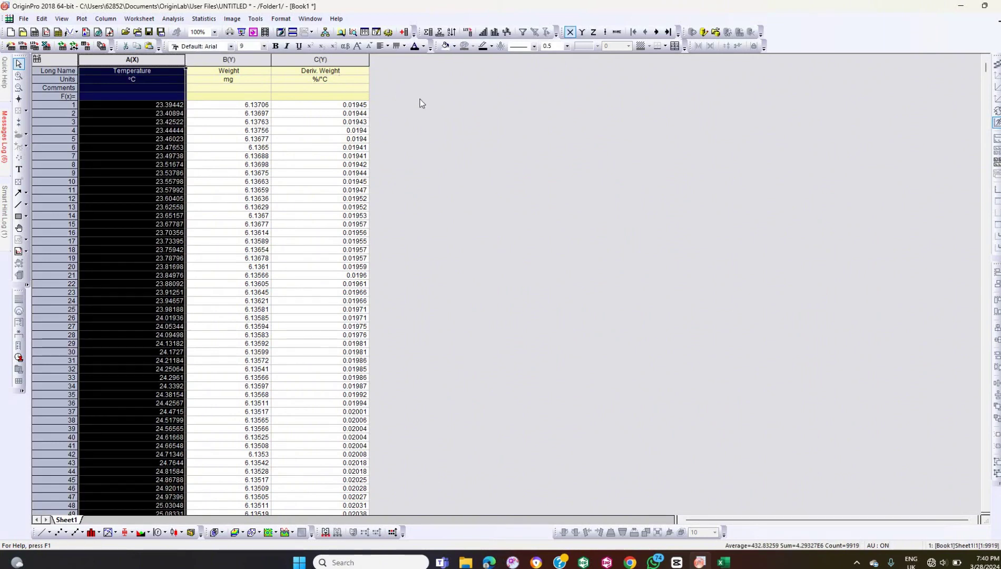
left_click(419, 103)
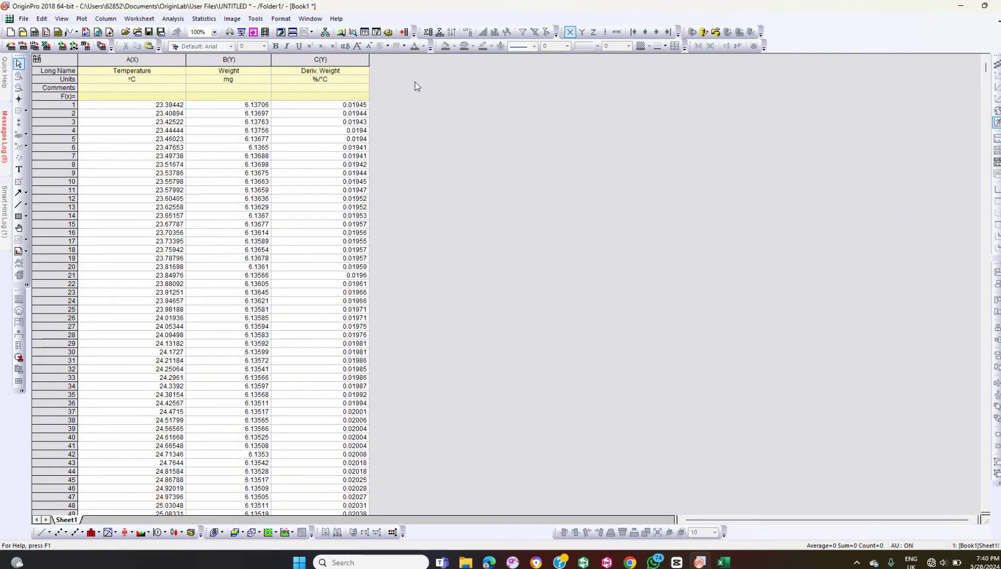
Add a new column at the end of the worksheet with long name "Persen Weight" and unit %
left_click(404, 33)
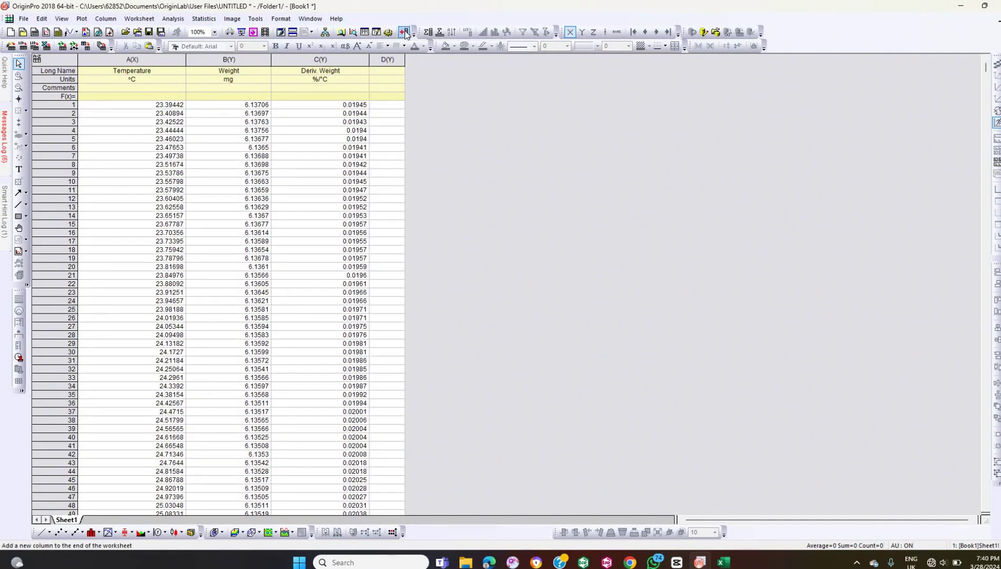
left_click(382, 69)
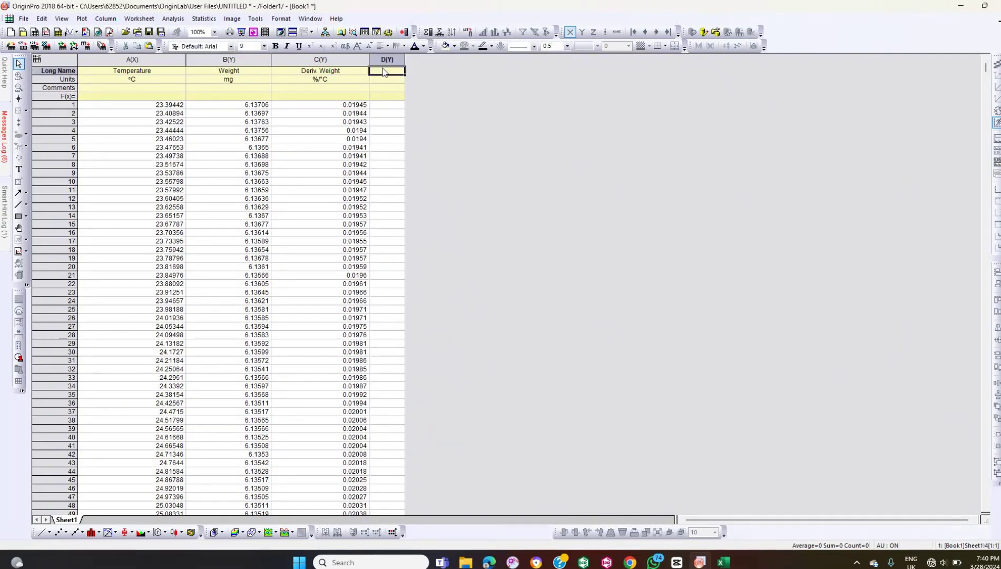
type("Pe")
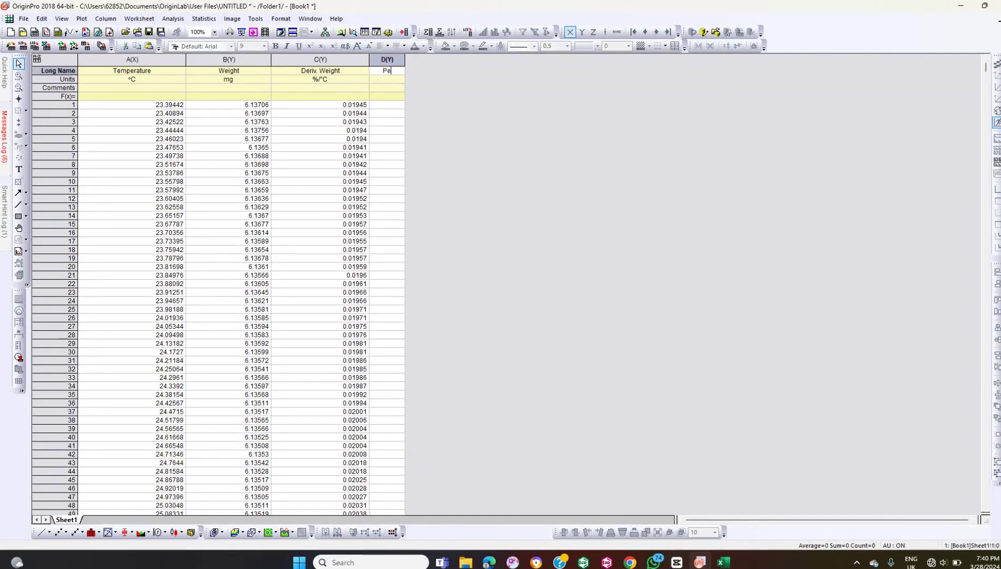
type("rsen Weight")
left_click(386, 79)
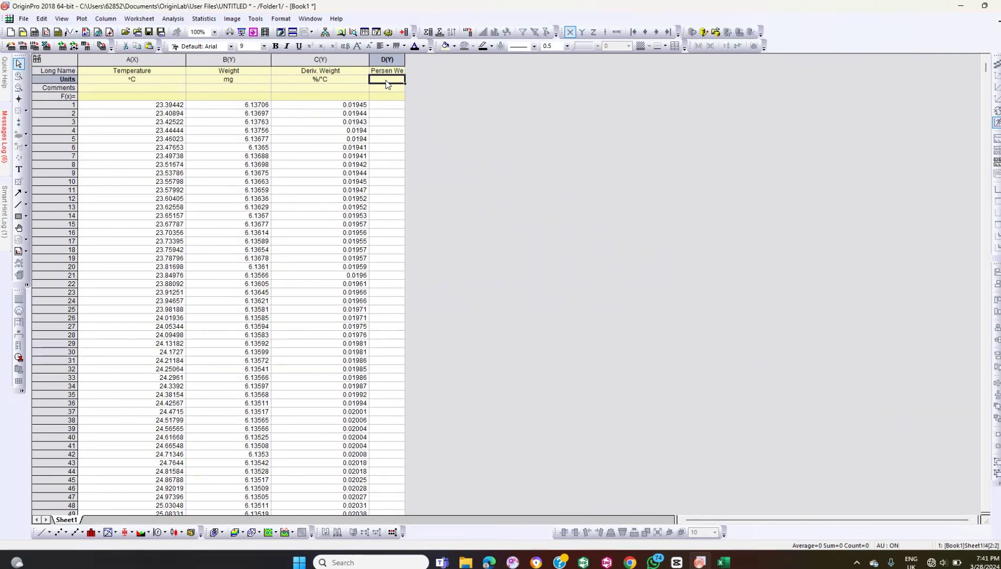
type("%")
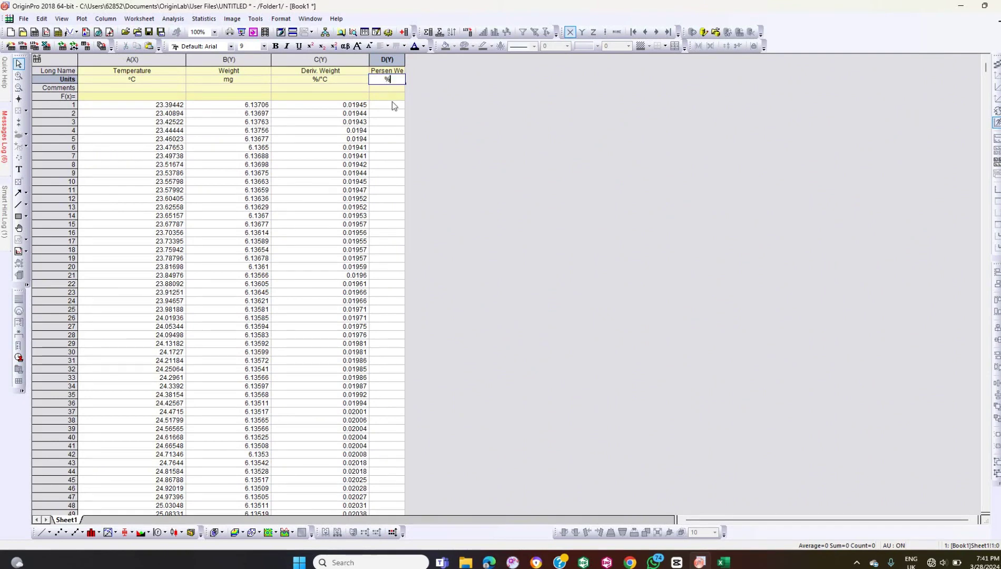
Calculate the Persen Weight column with the formula B/B1*100 and widen the column to fit its contents
left_click(392, 97)
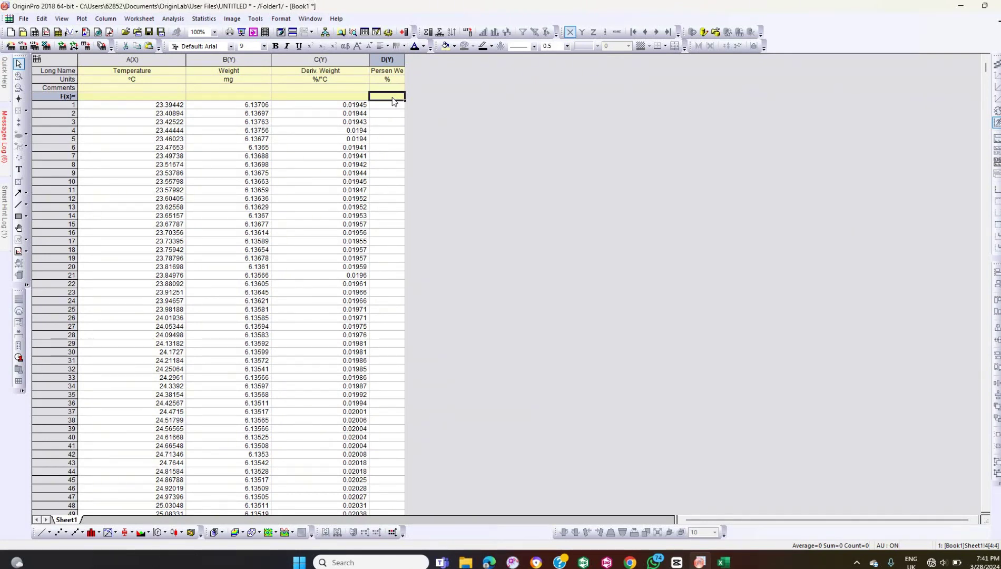
double_click(392, 98)
type("=")
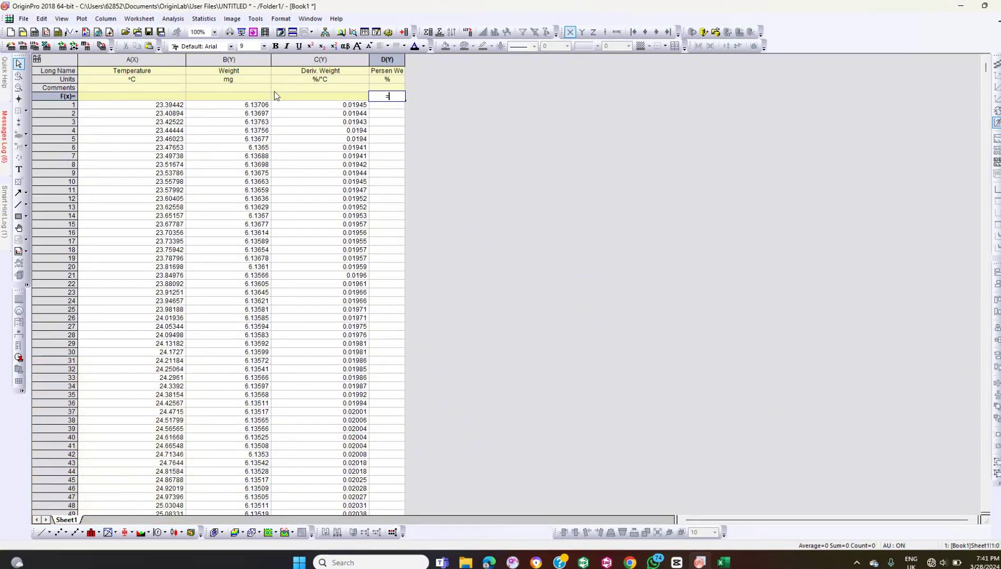
type("B/B1")
left_click(396, 99)
type("*100")
key("Return")
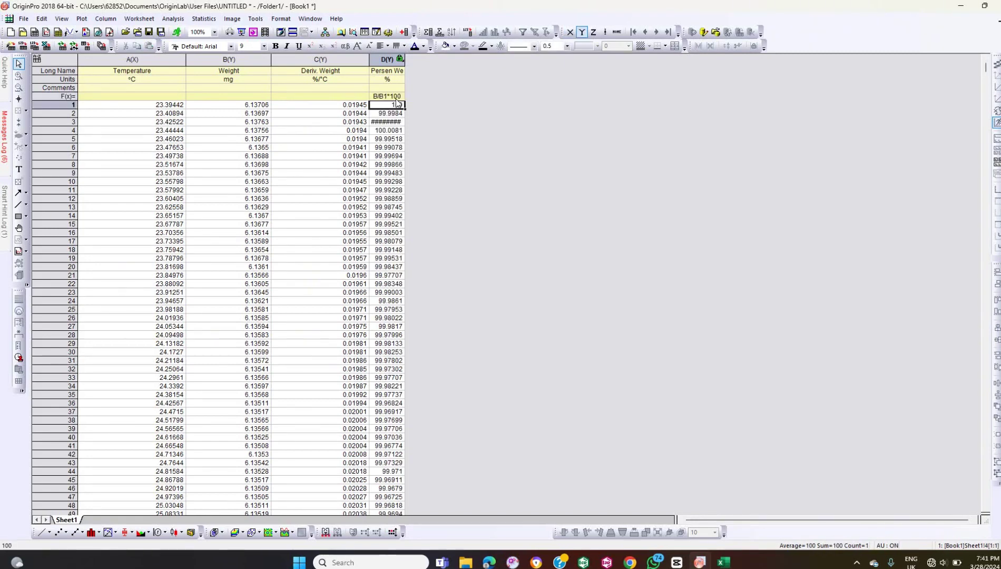
left_click_drag(404, 59, 431, 60)
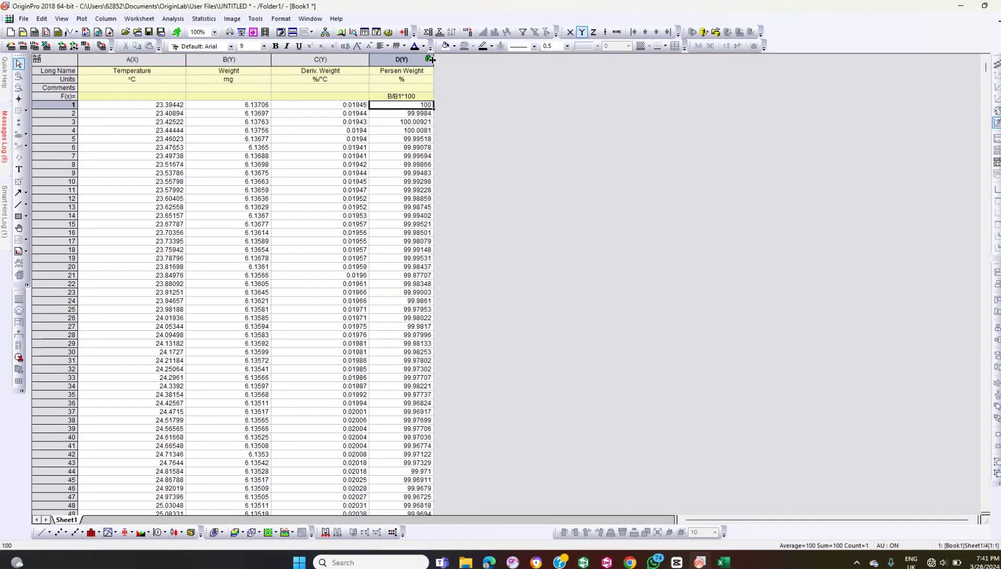
left_click(480, 152)
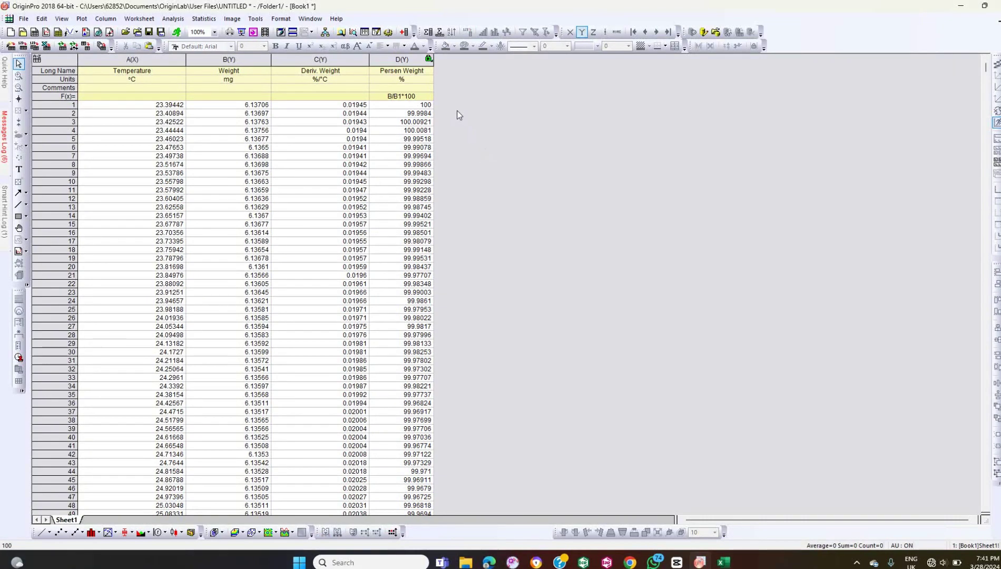
Plot the Persen Weight column against the Temperature column as a line graph
left_click(164, 70)
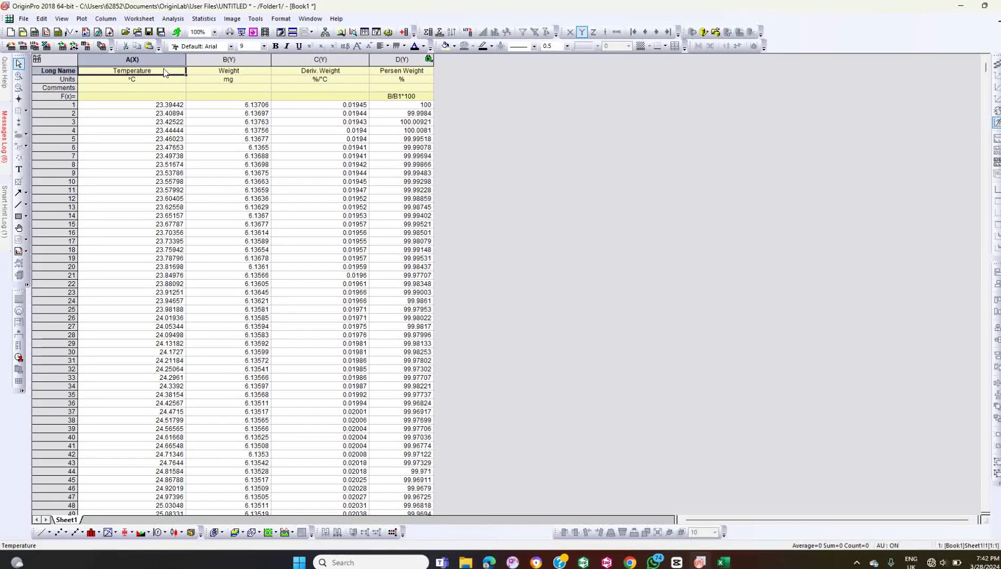
left_click(160, 60)
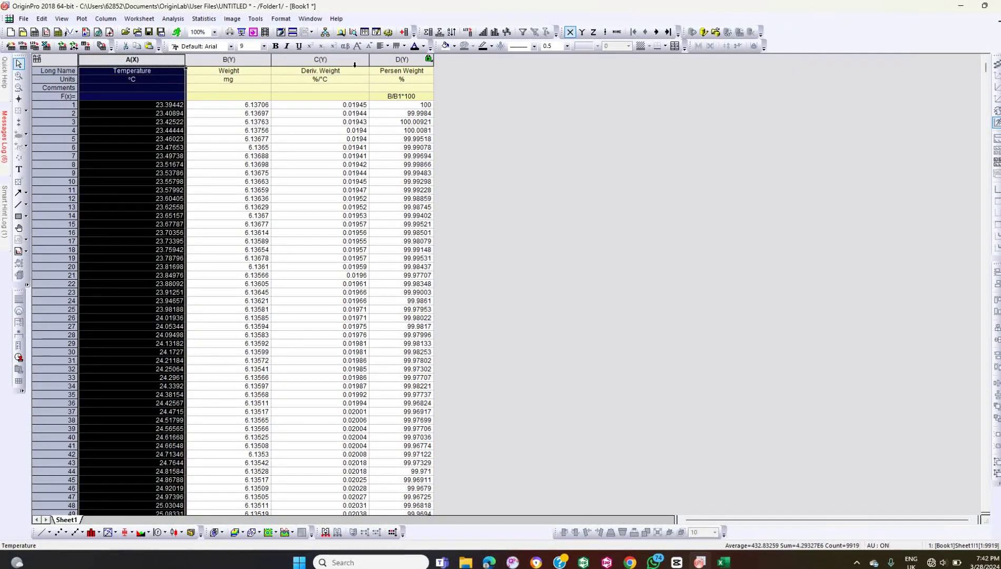
left_click(411, 64, "ctrl")
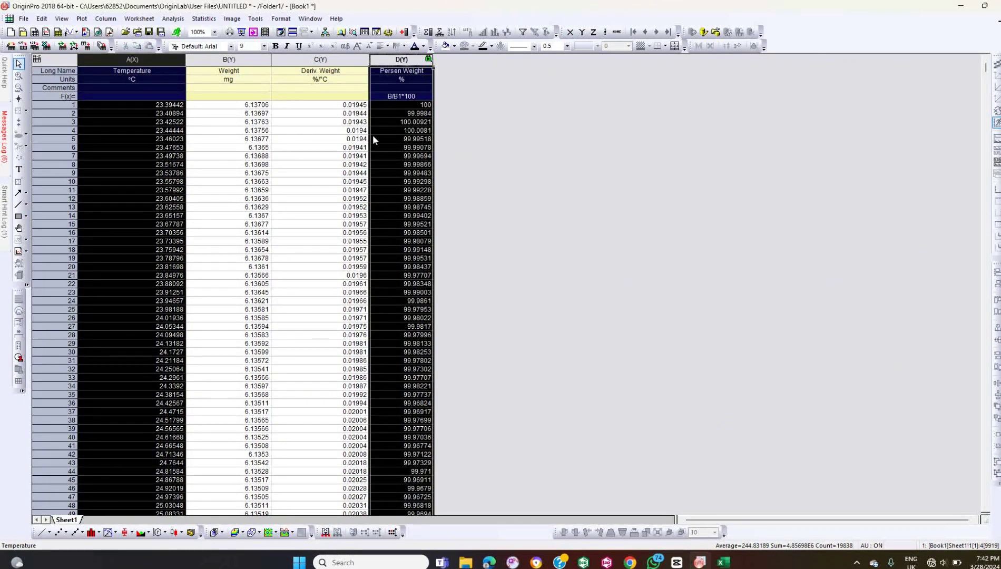
left_click(42, 533)
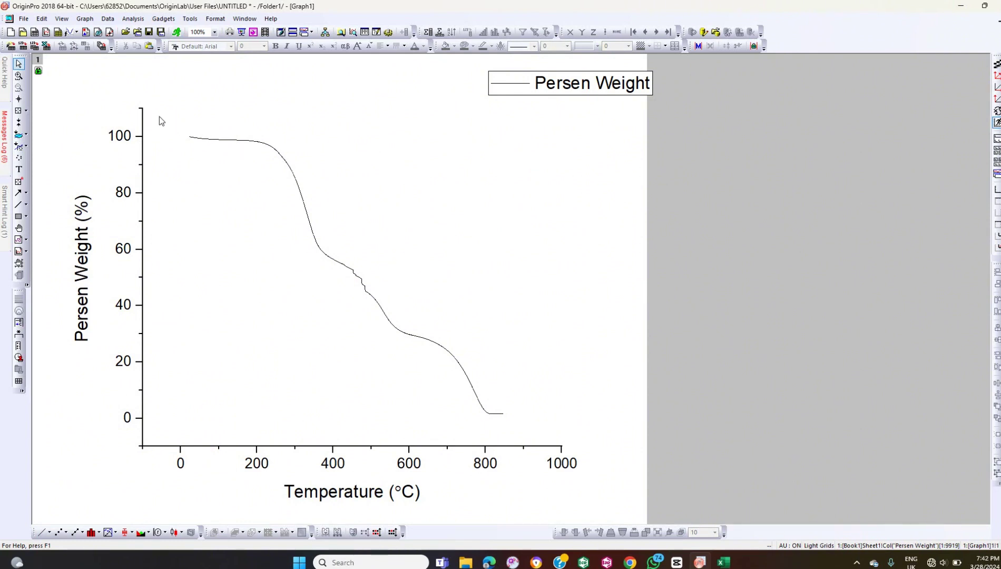
Show the frame around the plot area of the Persen Weight graph
left_click(64, 21)
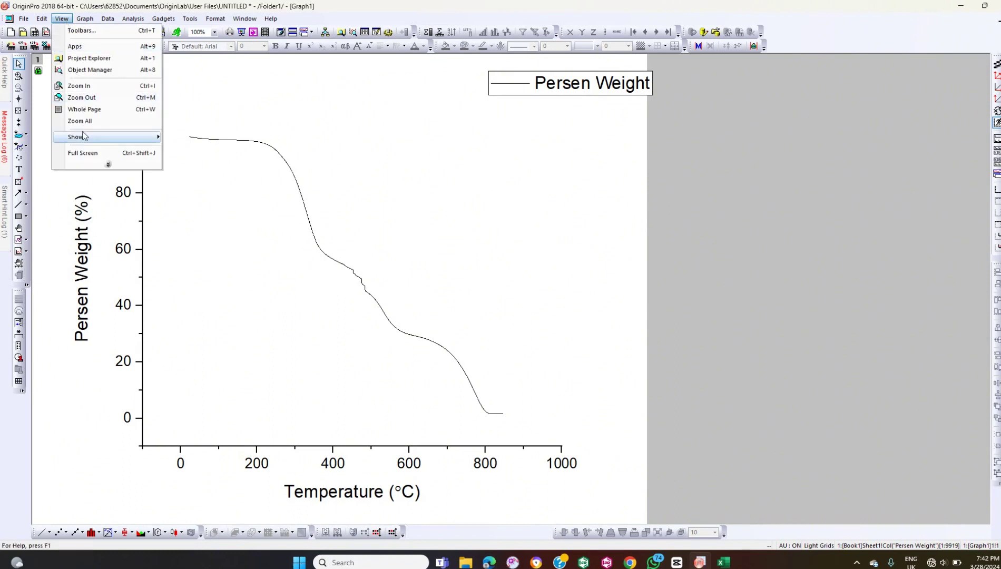
mouse_move(83, 137)
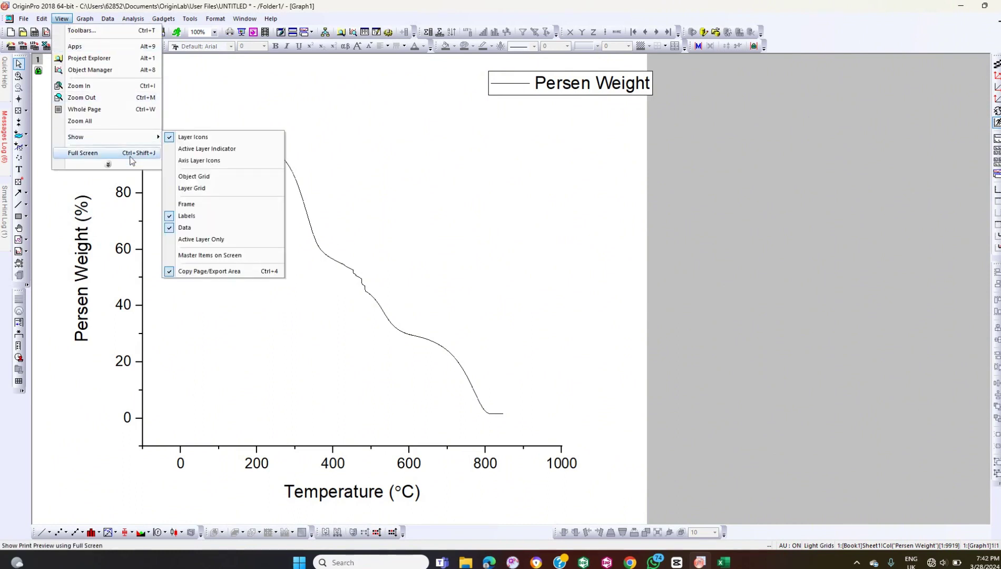
left_click(189, 204)
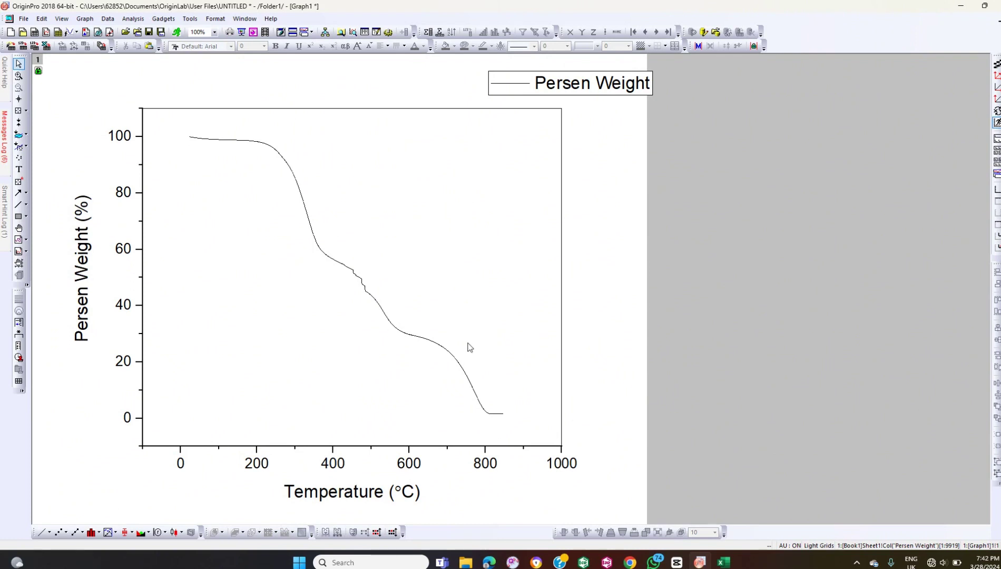
Set the scales of both the vertical and horizontal axes of the Persen Weight graph to start from 0
left_click(143, 152)
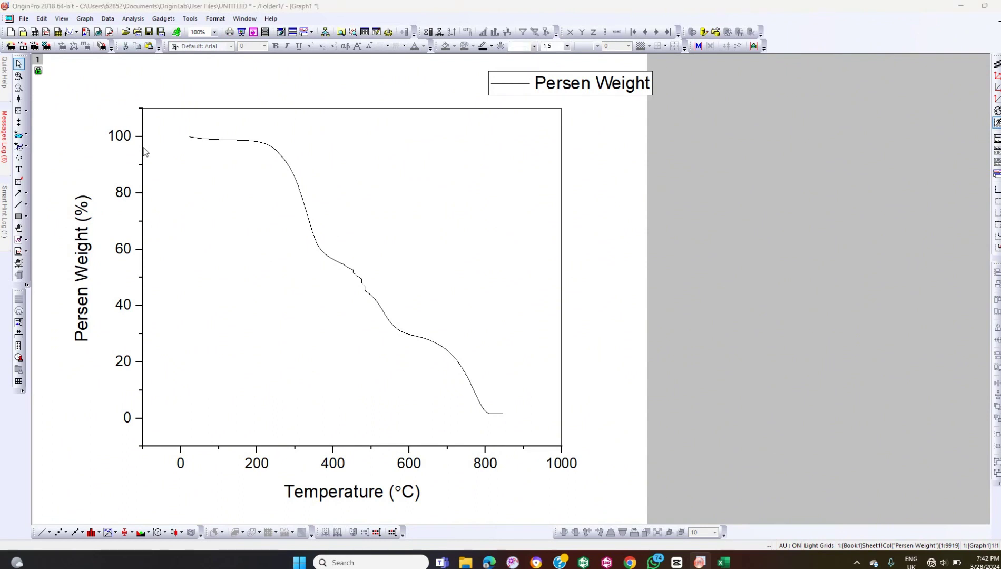
double_click(144, 151)
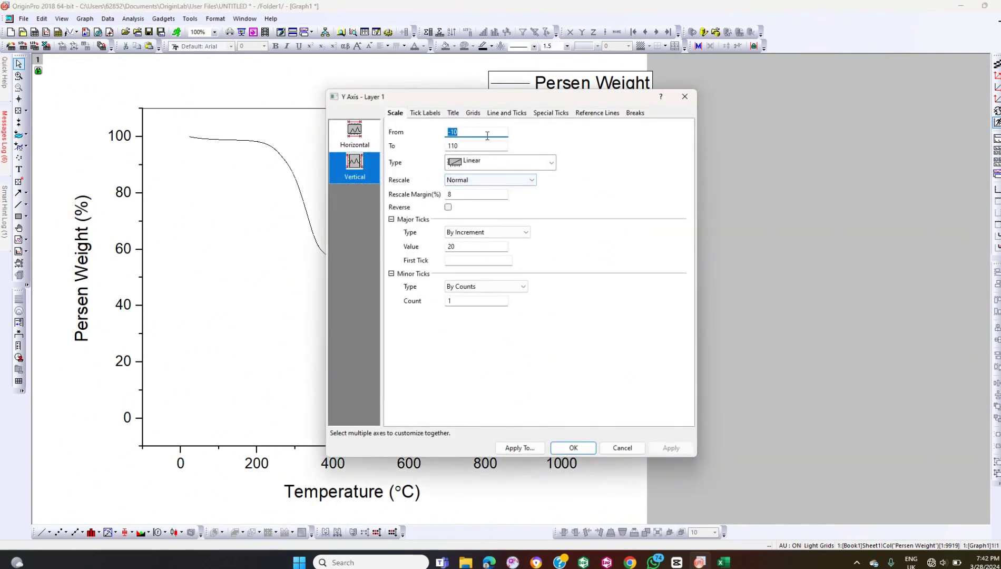
left_click(482, 132)
key("BackSpace")
key("BackSpace")
key("BackSpace")
type("0")
left_click(358, 130)
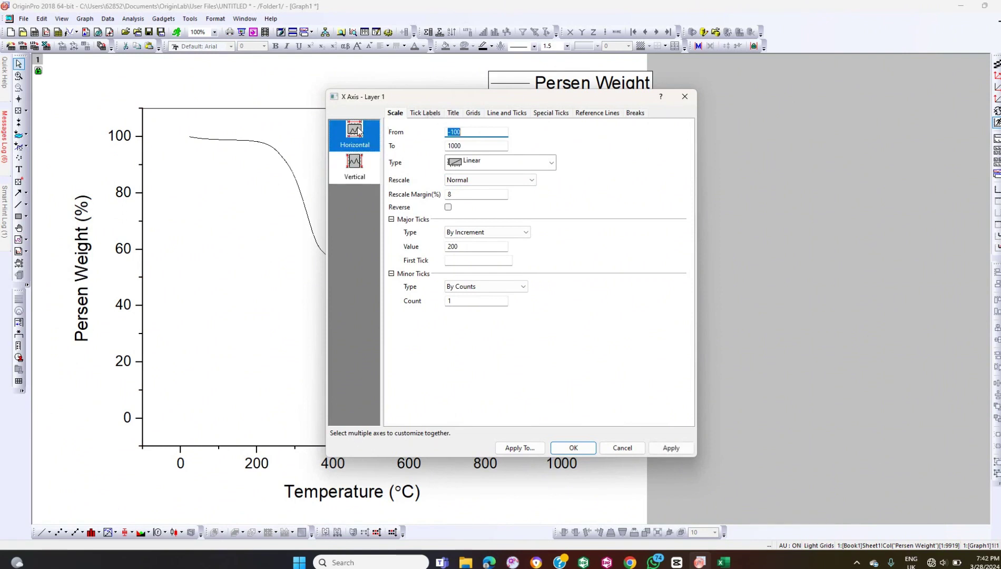
key("BackSpace")
type("0")
left_click(569, 447)
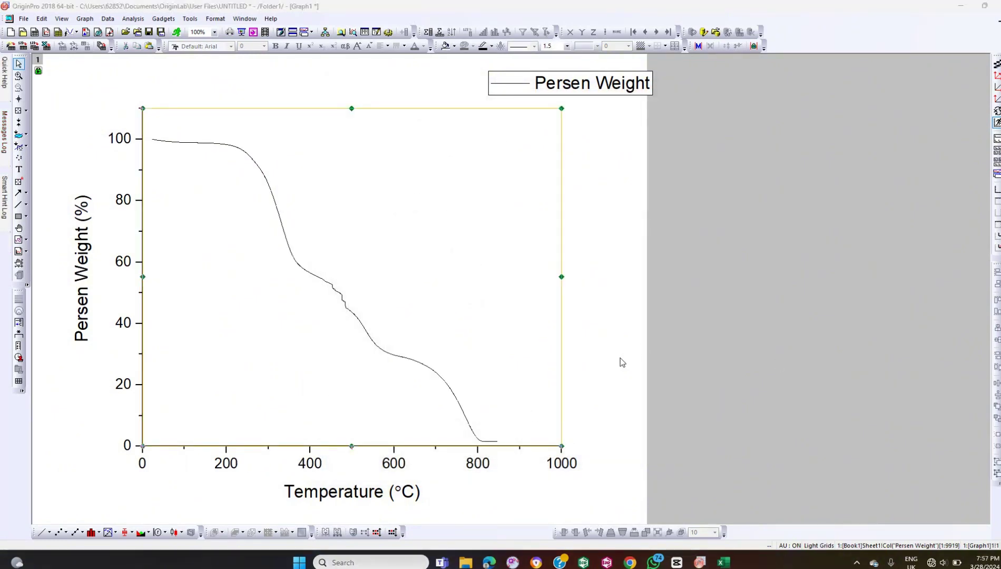
left_click(620, 358)
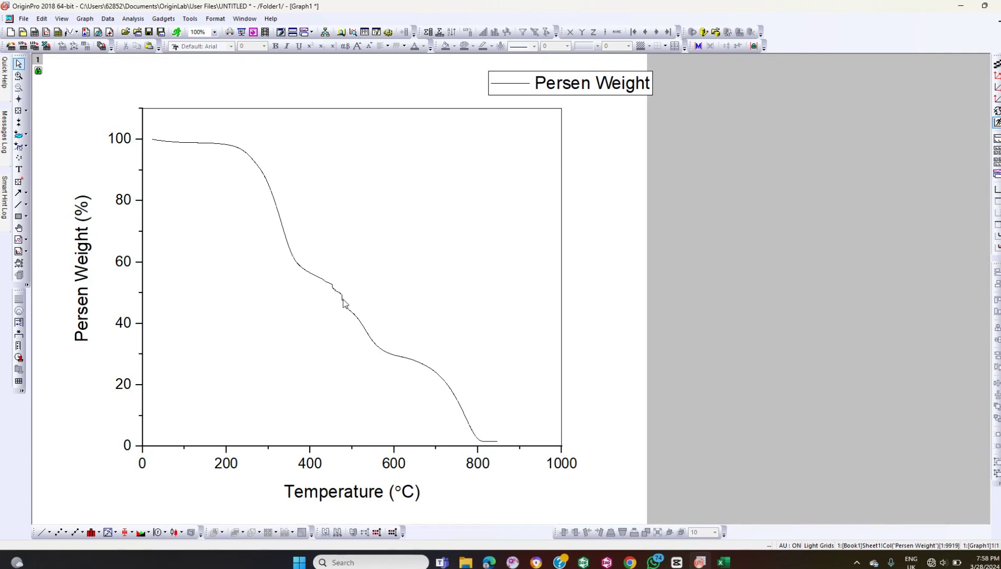
left_click(234, 136)
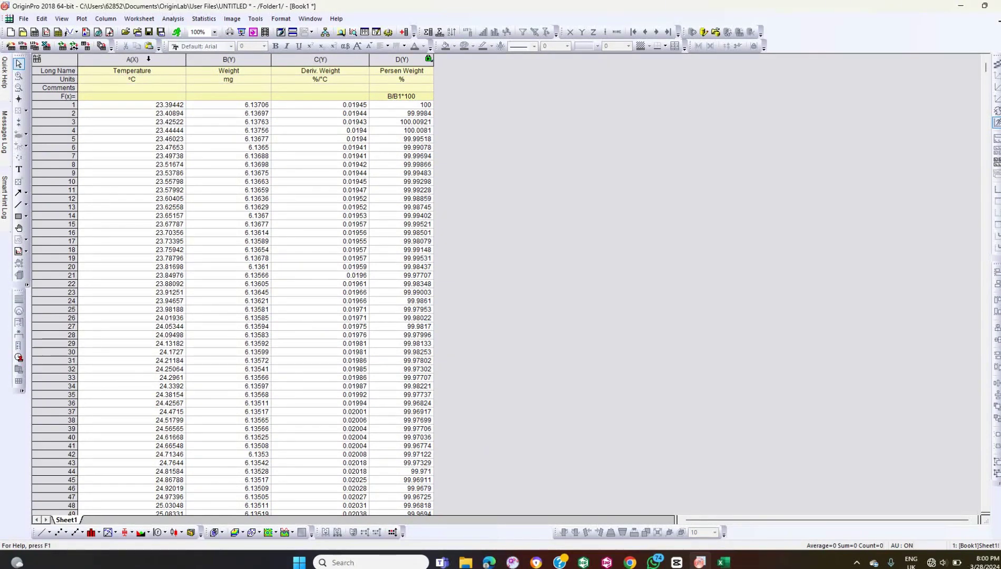
Plot the Deriv. Weight column against the Temperature column as a separate line graph
left_click(149, 59)
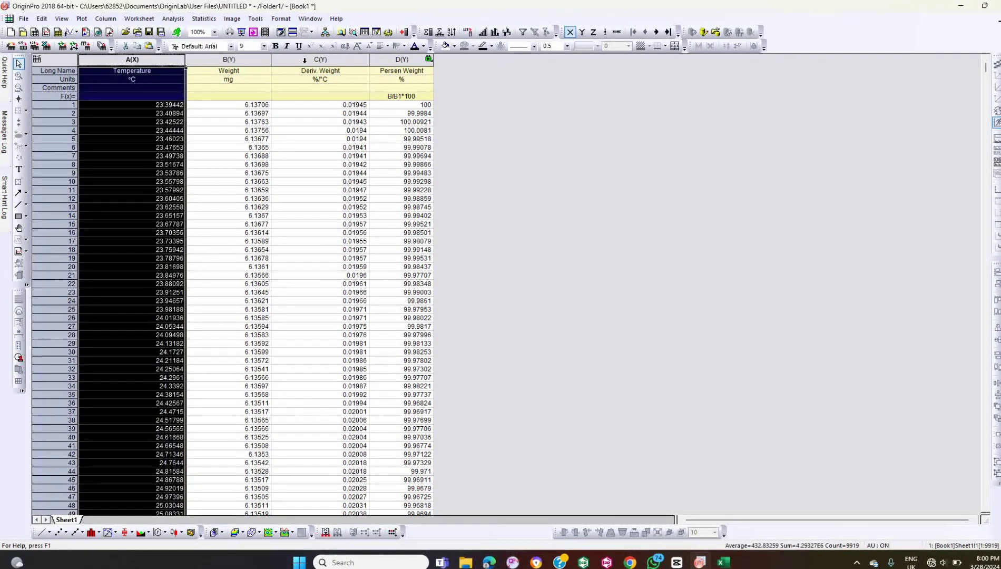
left_click(304, 60)
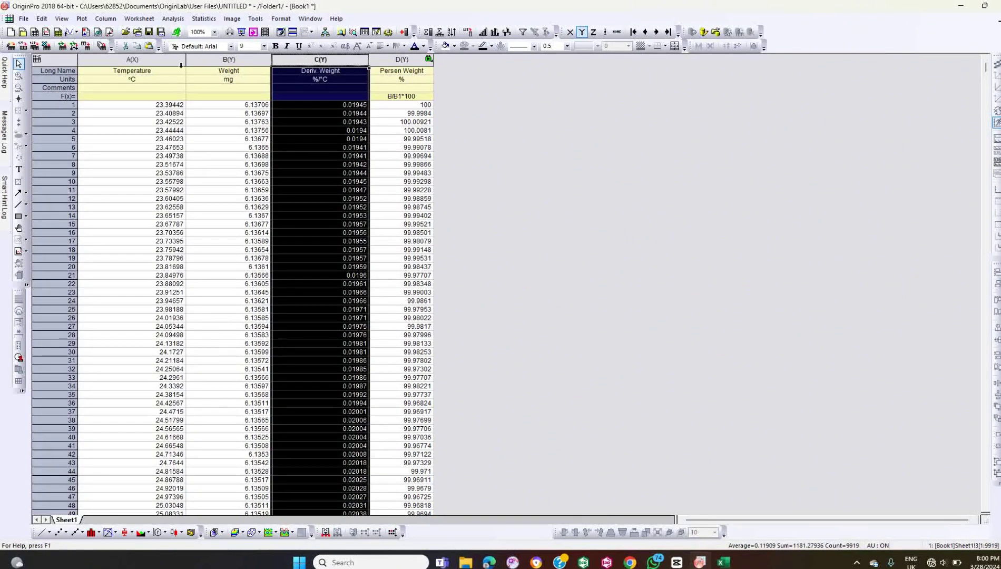
left_click(142, 61)
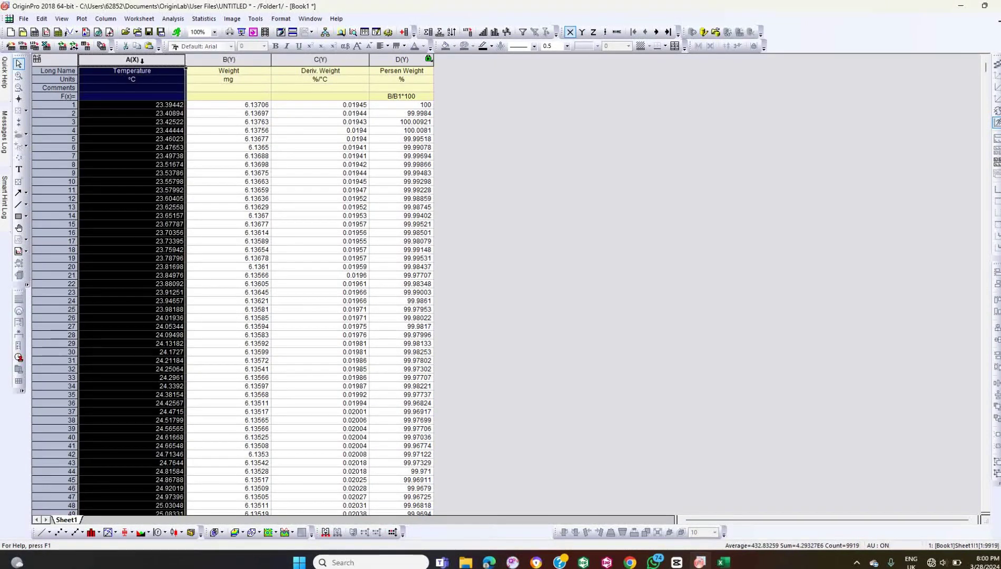
left_click(142, 60)
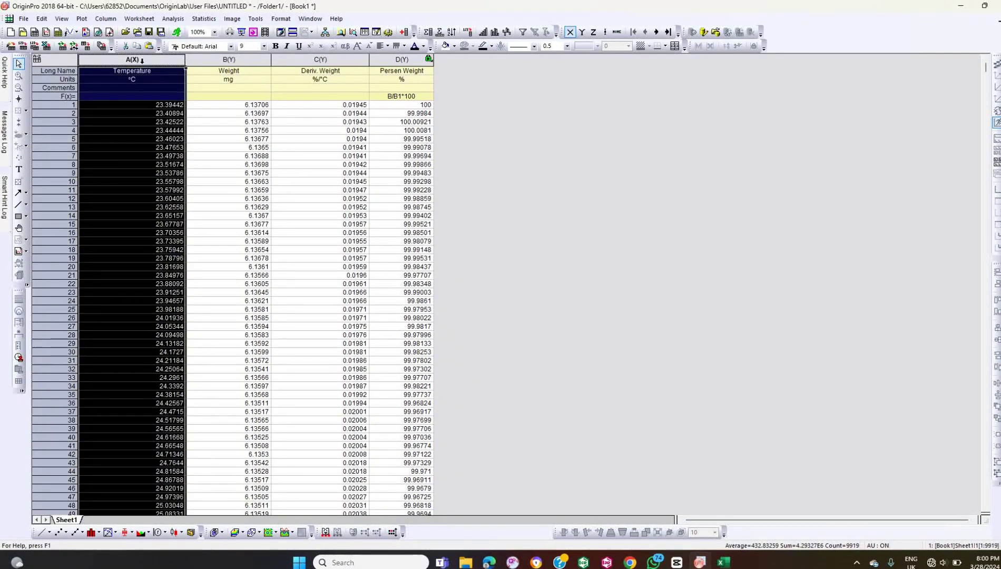
left_click(308, 60, "ctrl")
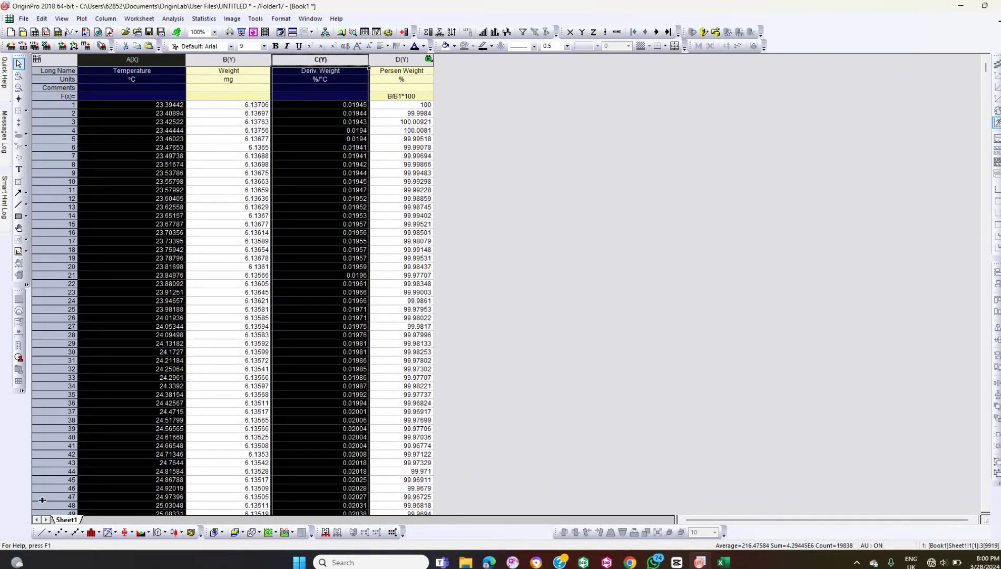
left_click(42, 532)
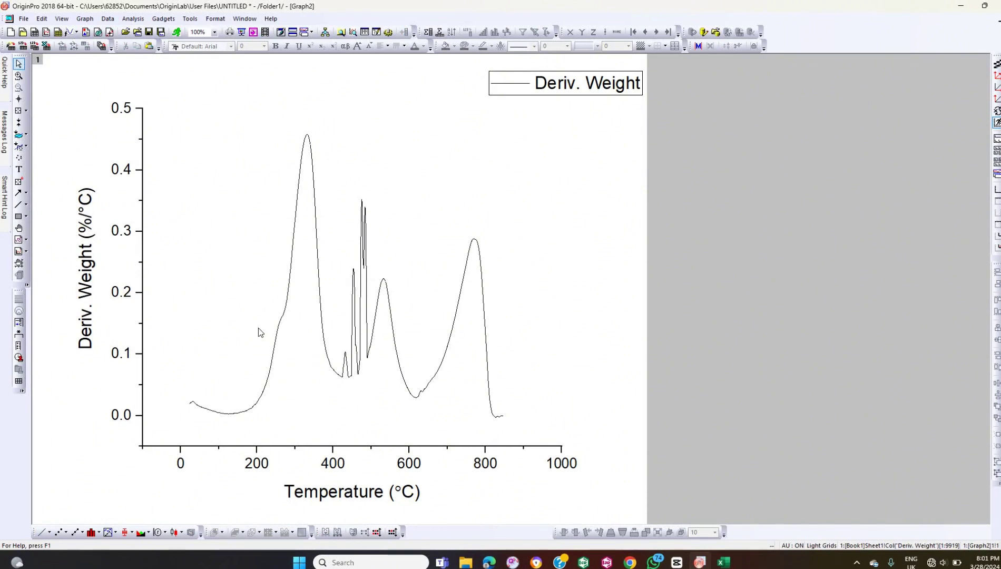
Show the frame around the plot area of the Deriv. Weight graph
left_click(61, 19)
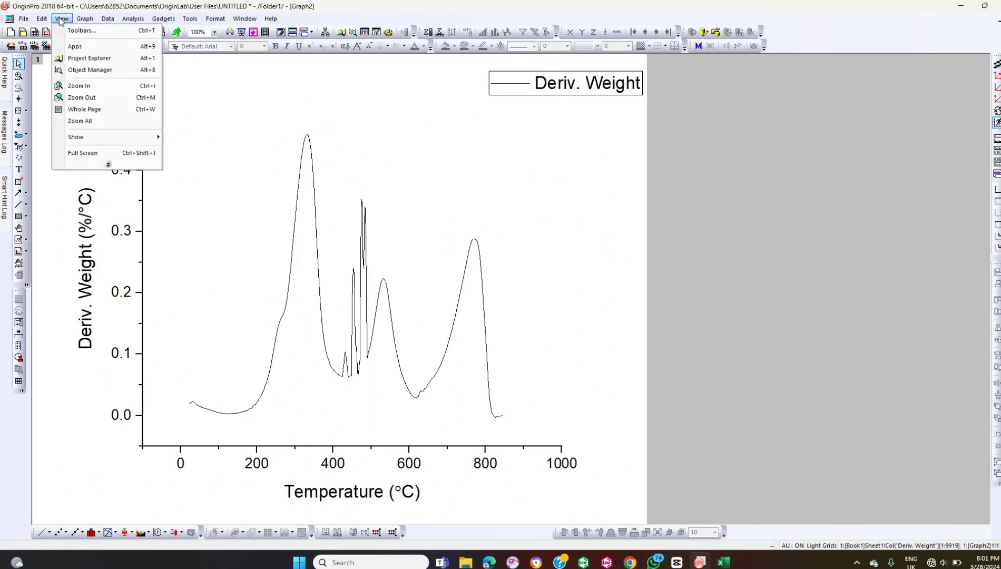
mouse_move(87, 137)
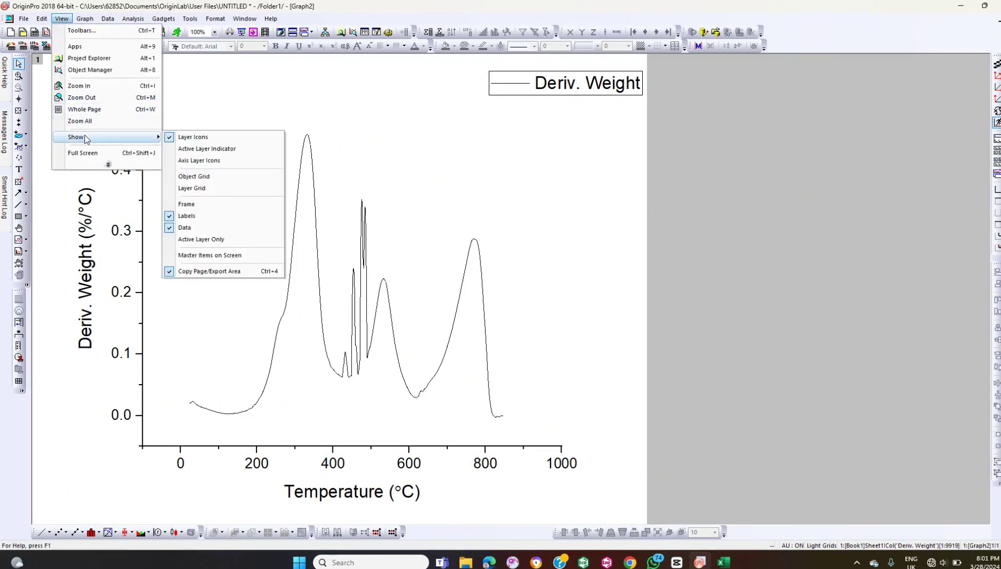
left_click(181, 206)
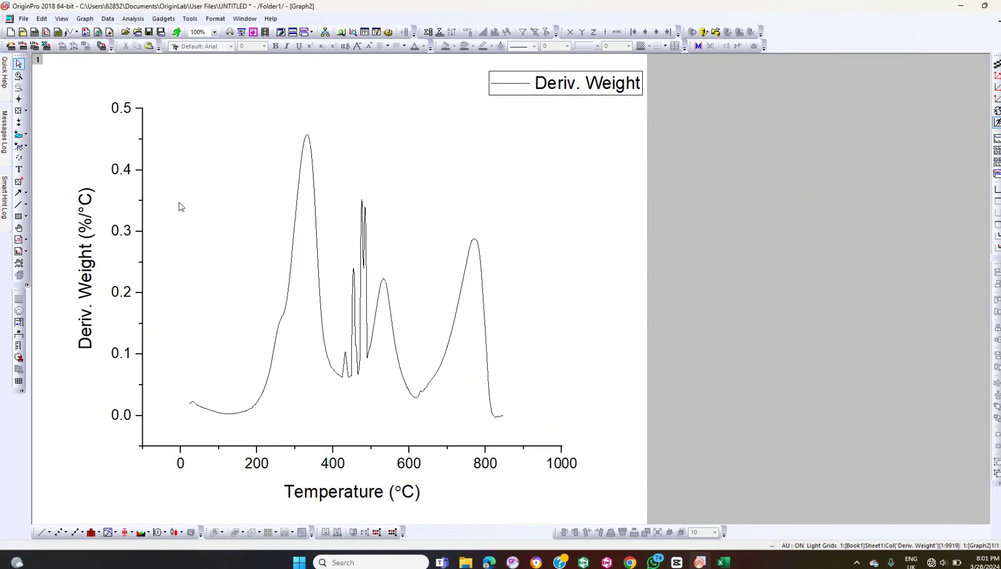
Set the vertical and horizontal axis scales of the Deriv. Weight graph to start from 0
double_click(143, 186)
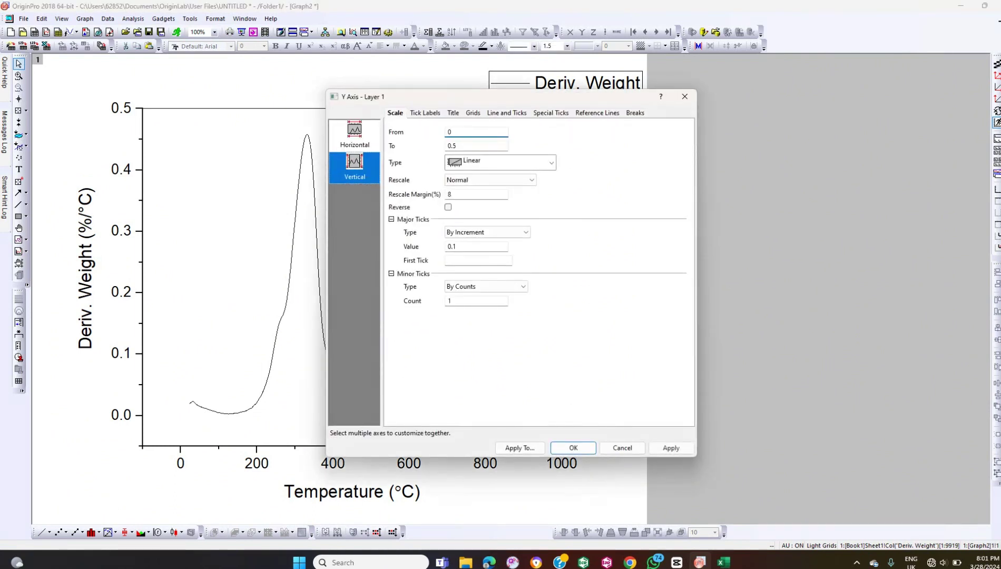
left_click(355, 133)
left_click(449, 132)
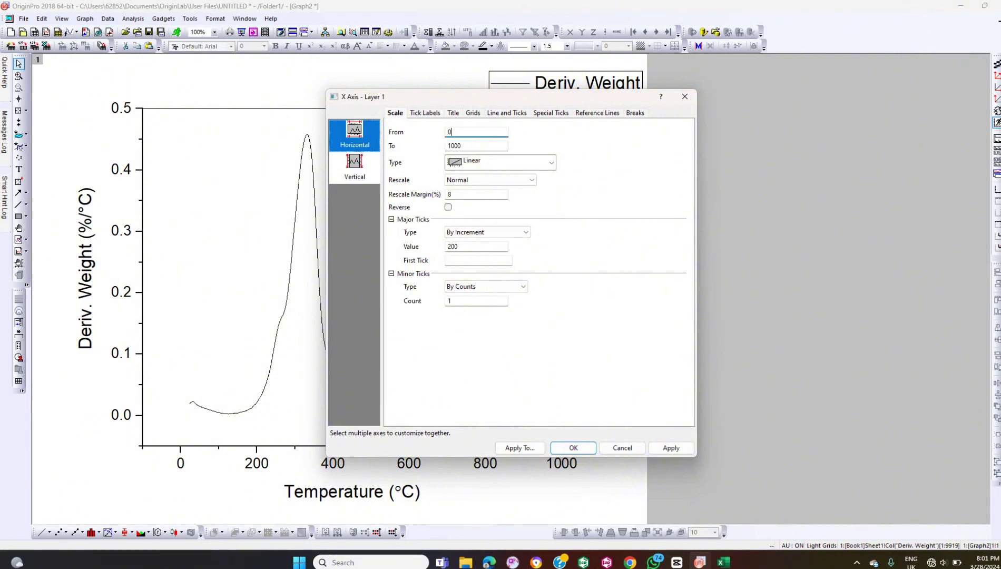
left_click(578, 449)
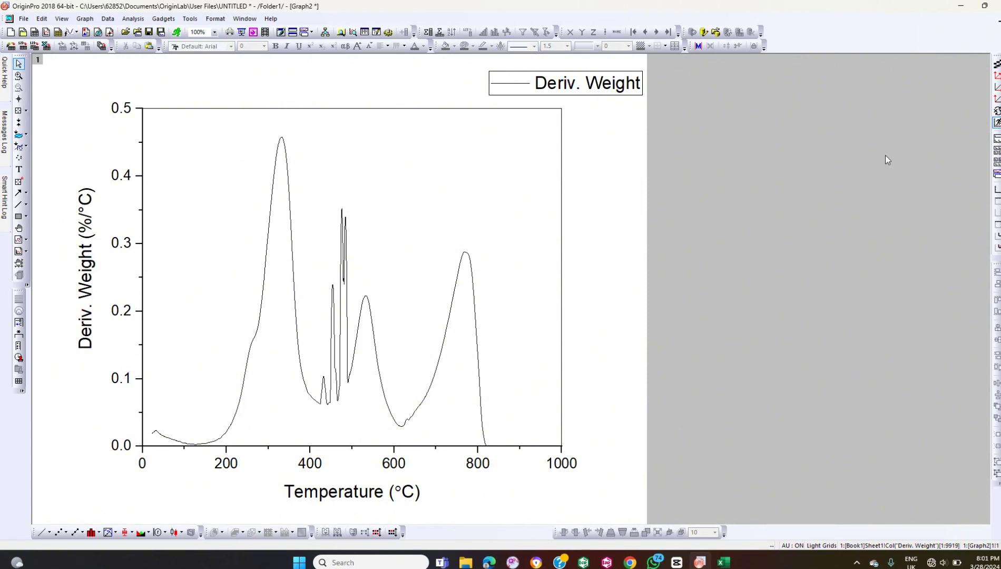
Return to the Book1 worksheet and move the Persen Weight column one place left, ahead of Deriv. Weight
left_click(998, 21)
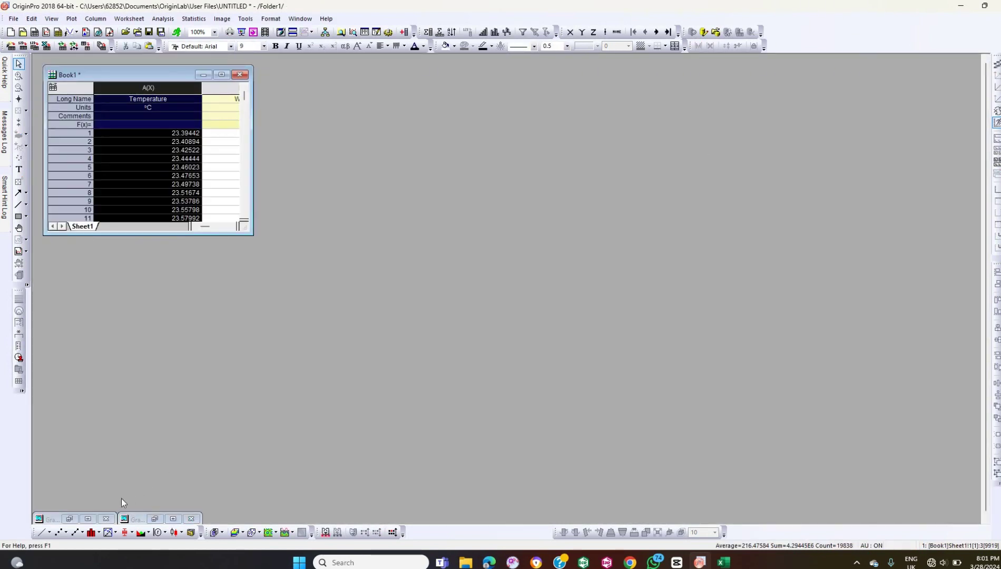
left_click(88, 518)
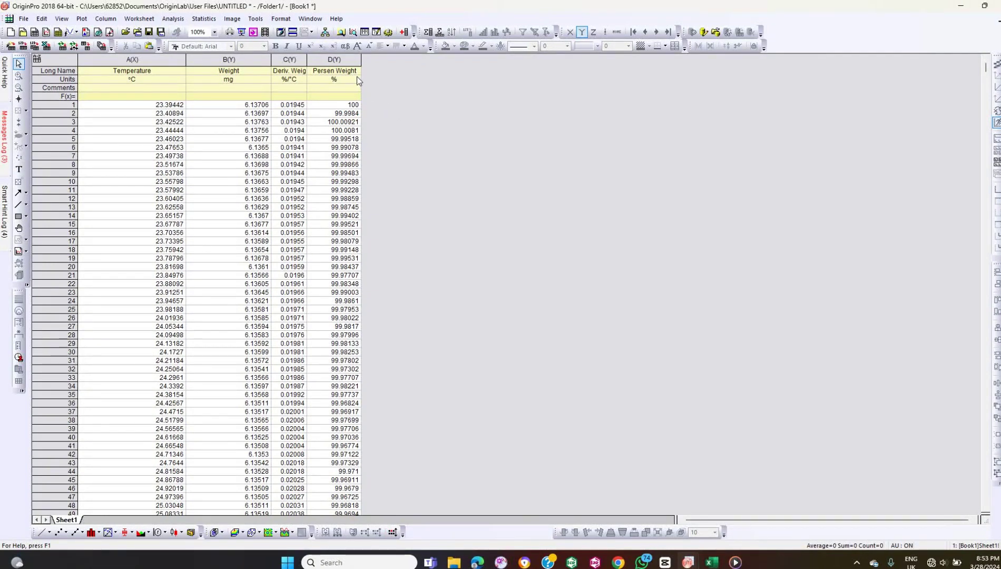
left_click(328, 61)
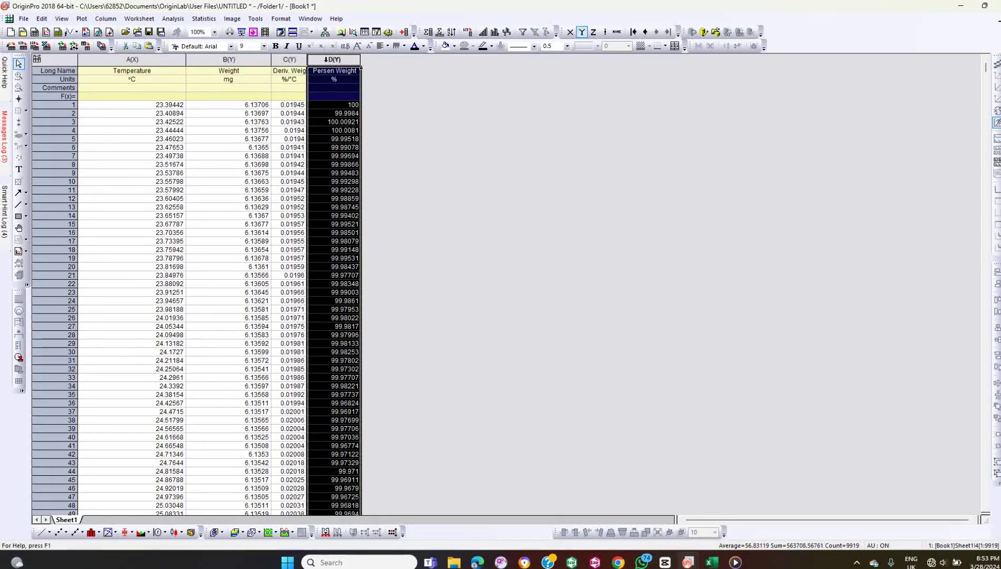
left_click(106, 20)
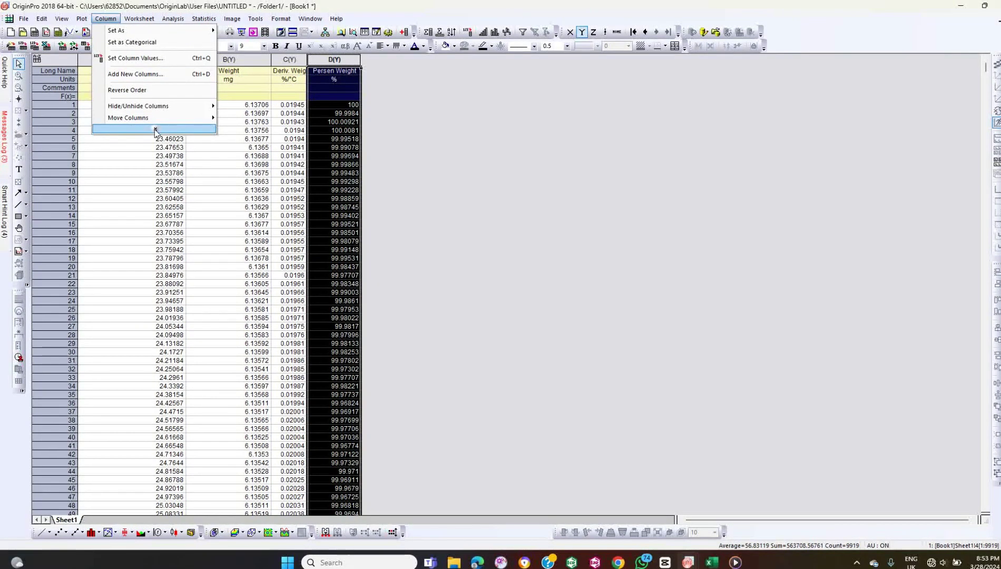
left_click(155, 129)
mouse_move(169, 210)
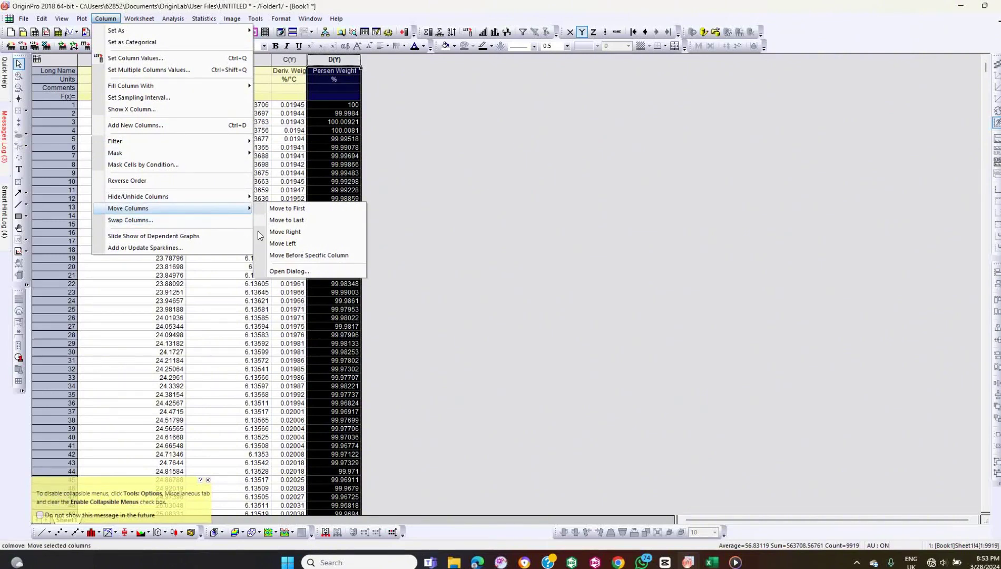
left_click(277, 245)
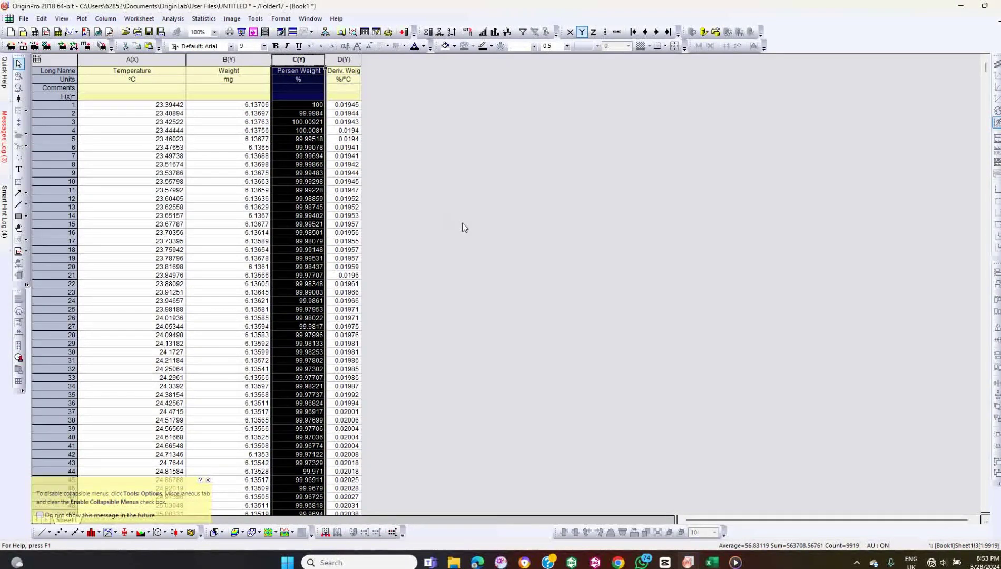
left_click(464, 227)
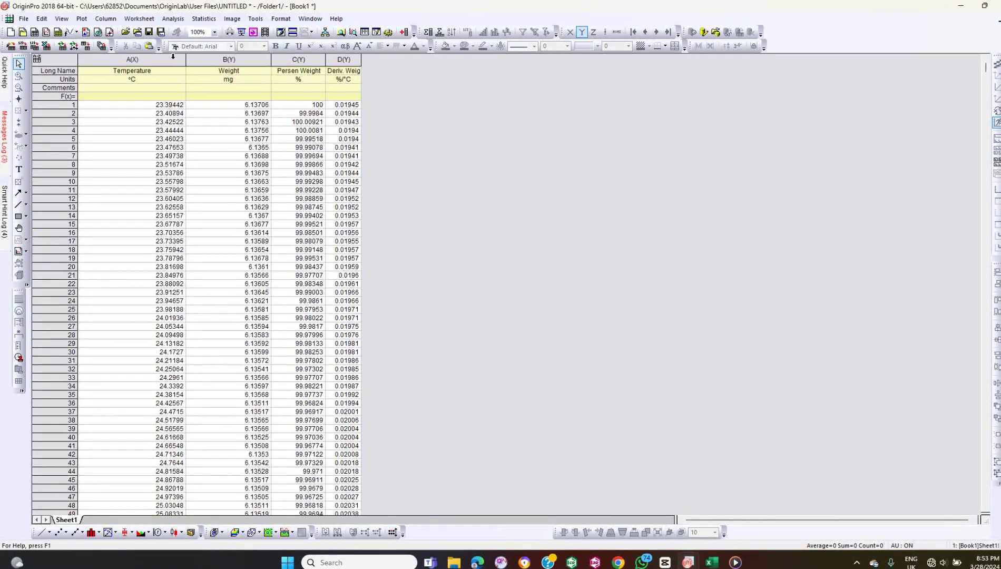
Plot the Persen Weight and Deriv. Weight columns against Temperature as a Double-Y graph
left_click(171, 60)
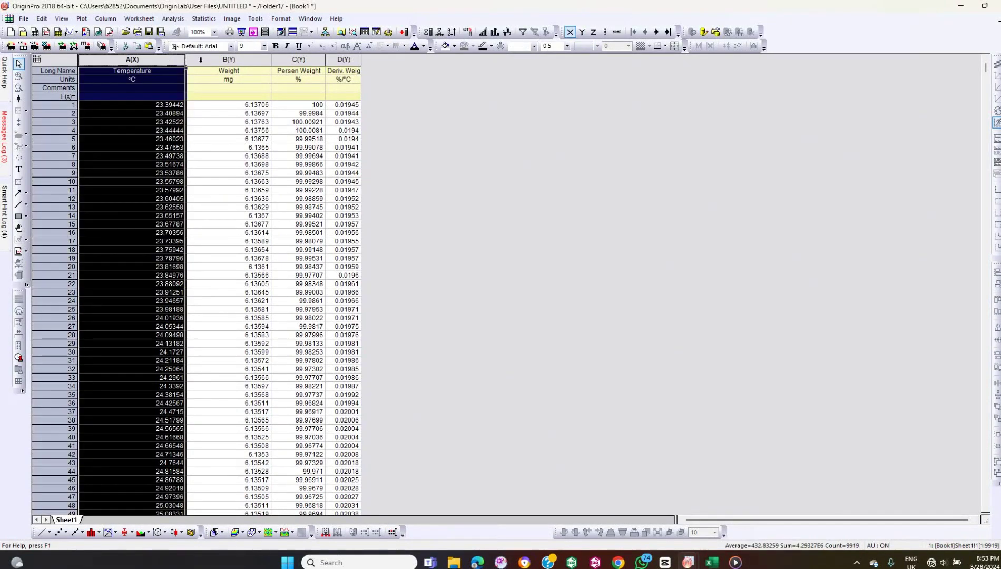
left_click(292, 61, "ctrl")
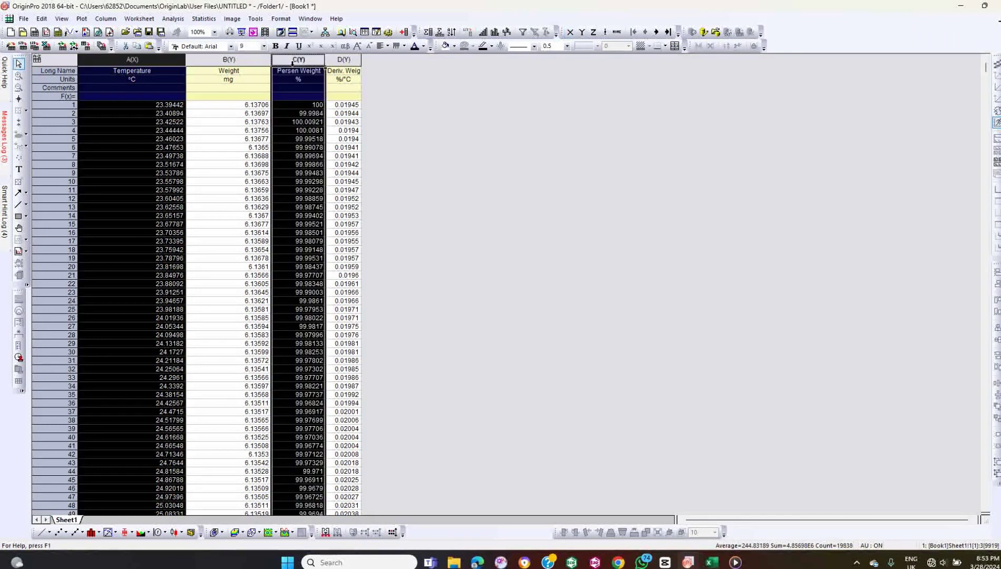
left_click(344, 61, "ctrl")
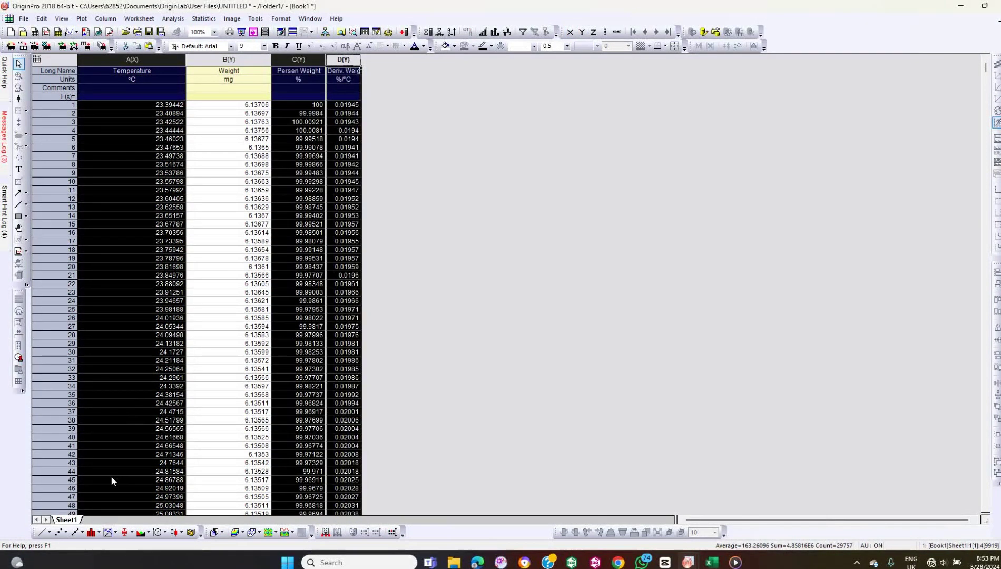
left_click(107, 533)
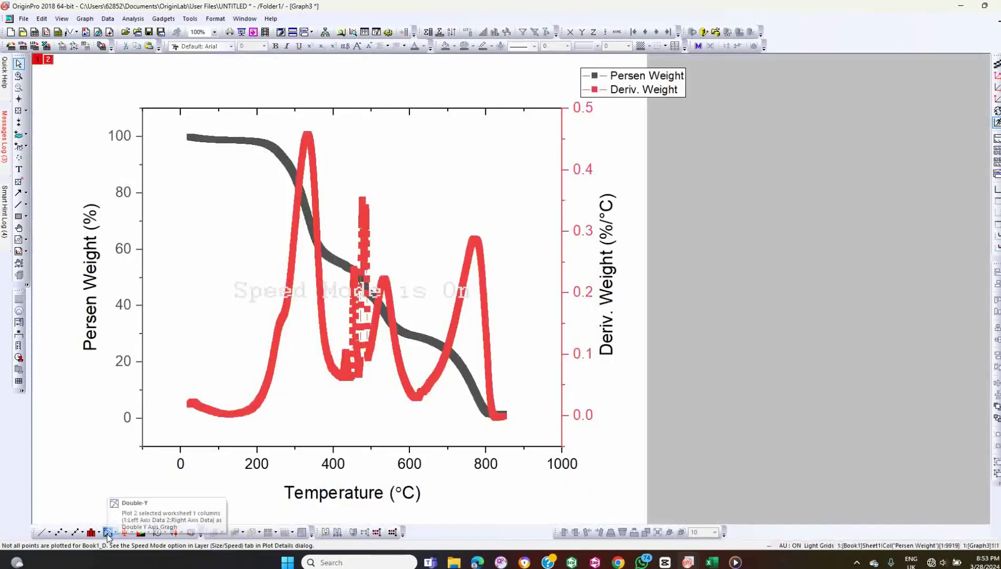
Set the symbol size of the Persen Weight curve in the Double-Y graph to 1
double_click(286, 165)
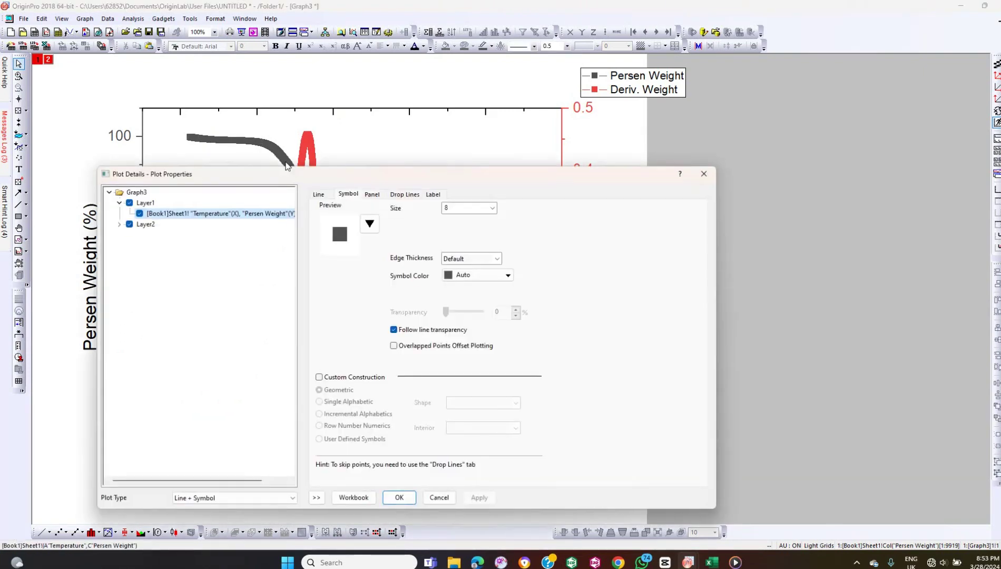
left_click(458, 210)
type("1")
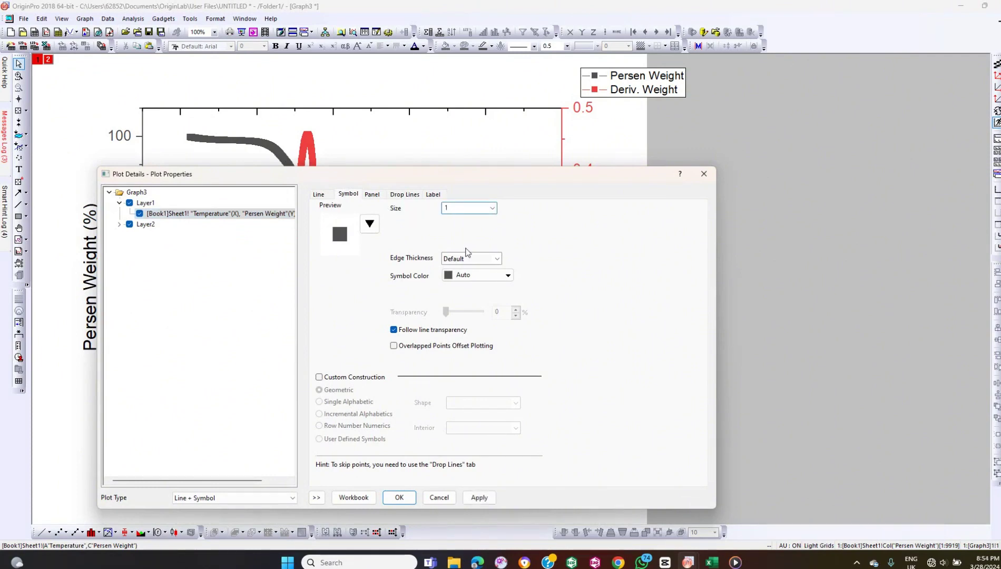
left_click(413, 495)
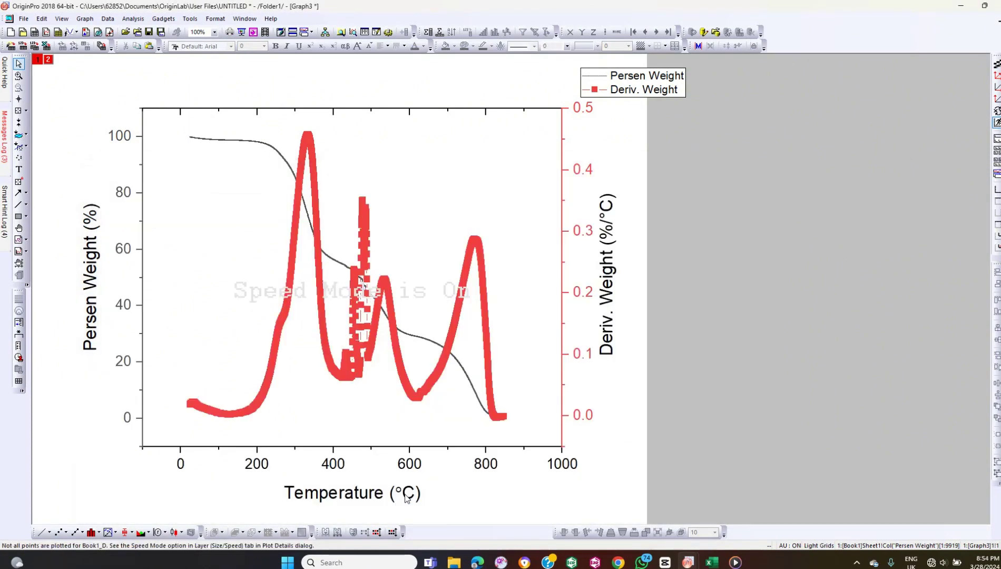
Set the symbol size of the Deriv. Weight curve in the Double-Y graph to 1
double_click(289, 279)
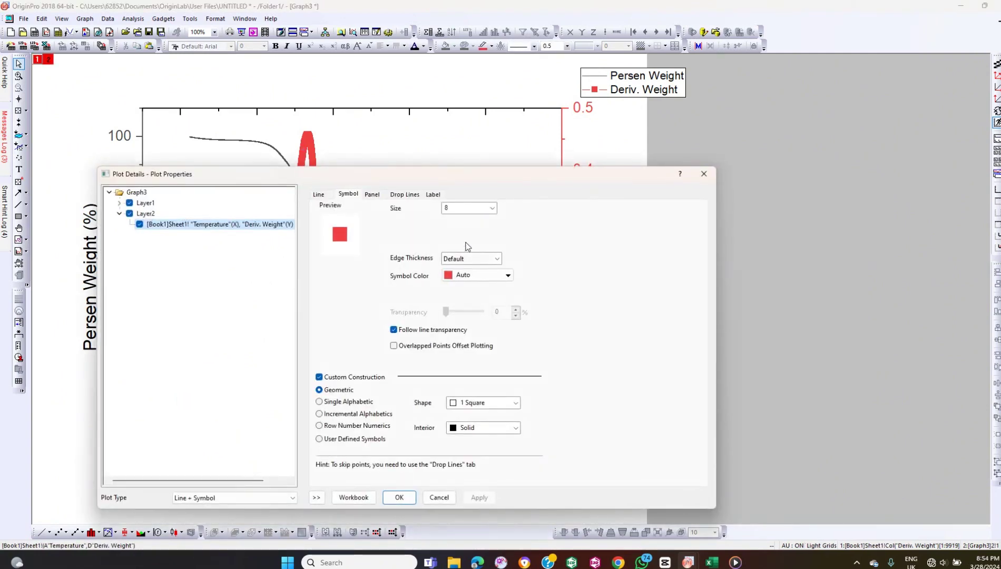
double_click(469, 209)
type("8")
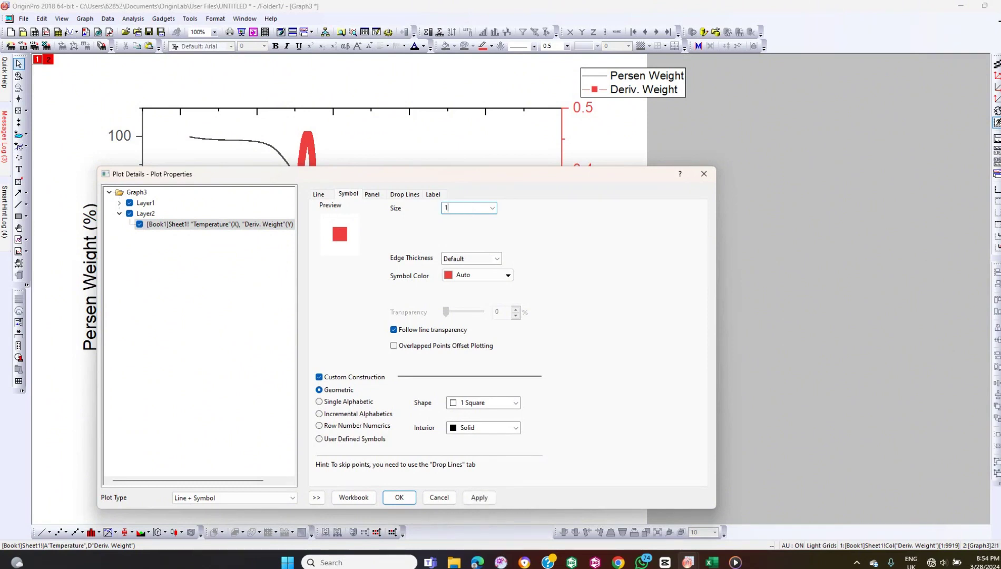
left_click(399, 497)
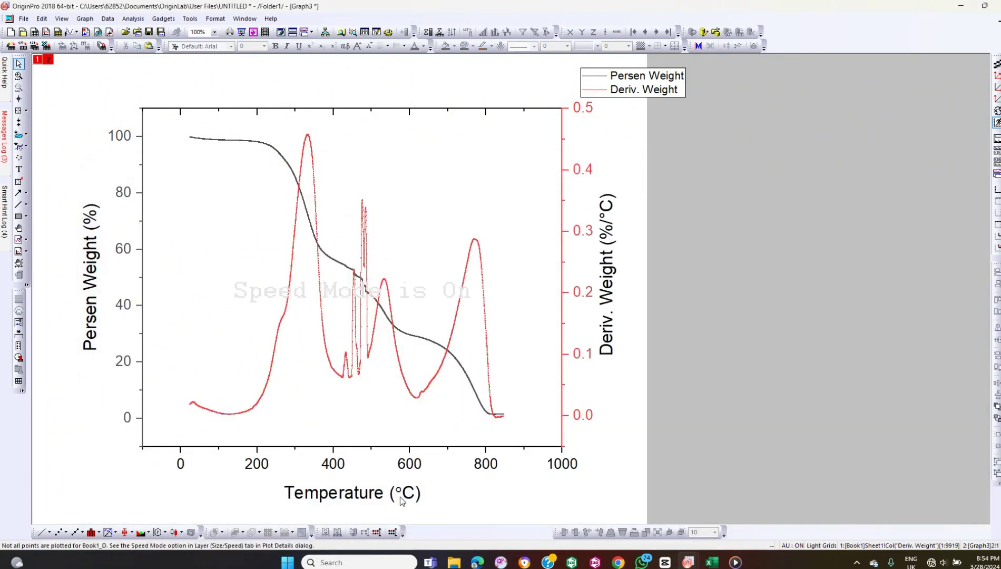
Set the Persen Weight axis and the Temperature axis of the Double-Y graph to start from 0
left_click(145, 155)
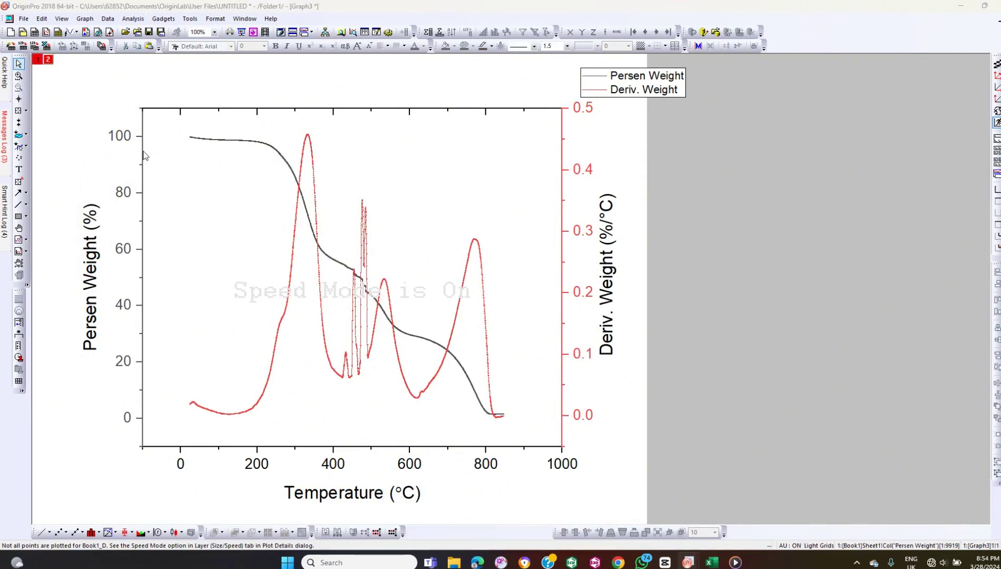
double_click(143, 155)
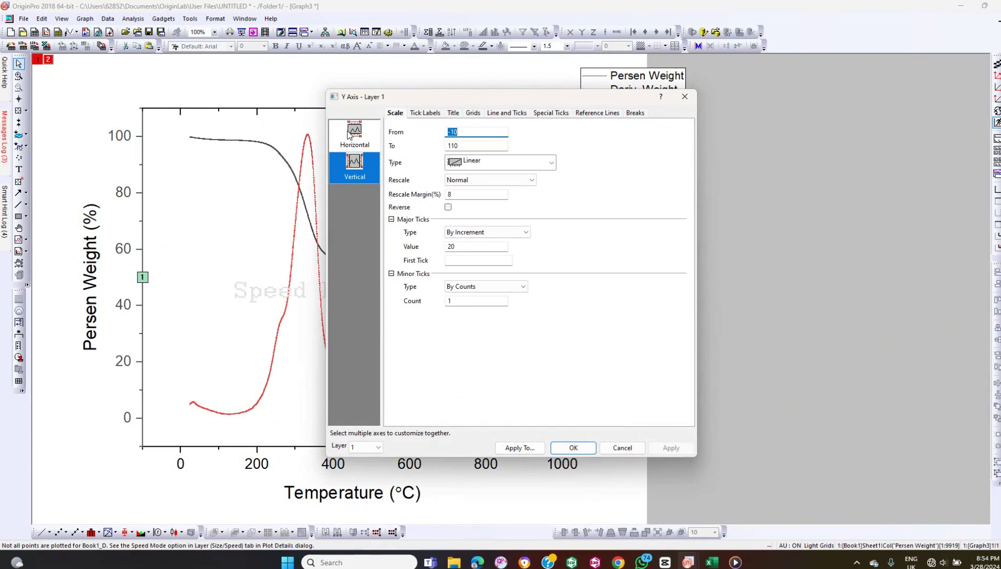
key("BackSpace")
type("0")
left_click(362, 131)
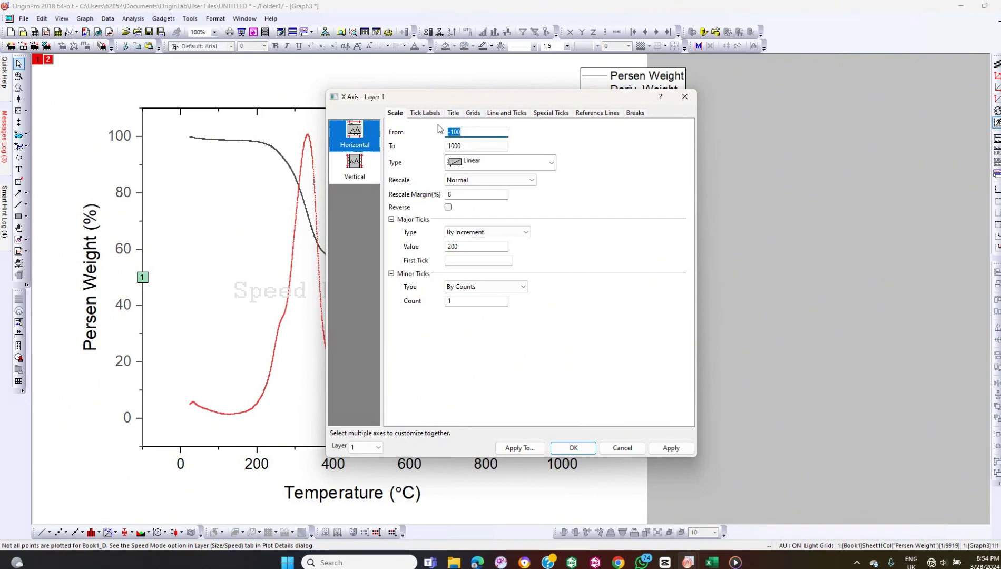
type("0")
left_click(584, 453)
Set the Deriv. Weight axis of the Double-Y graph to start from 0, keeping its horizontal scale from 0
left_click(561, 310)
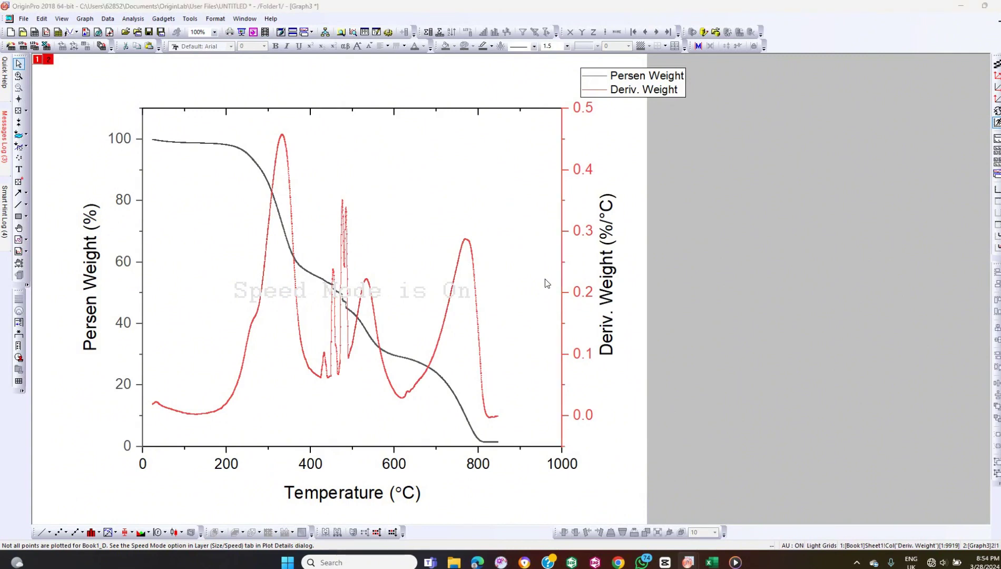
key("BackSpace")
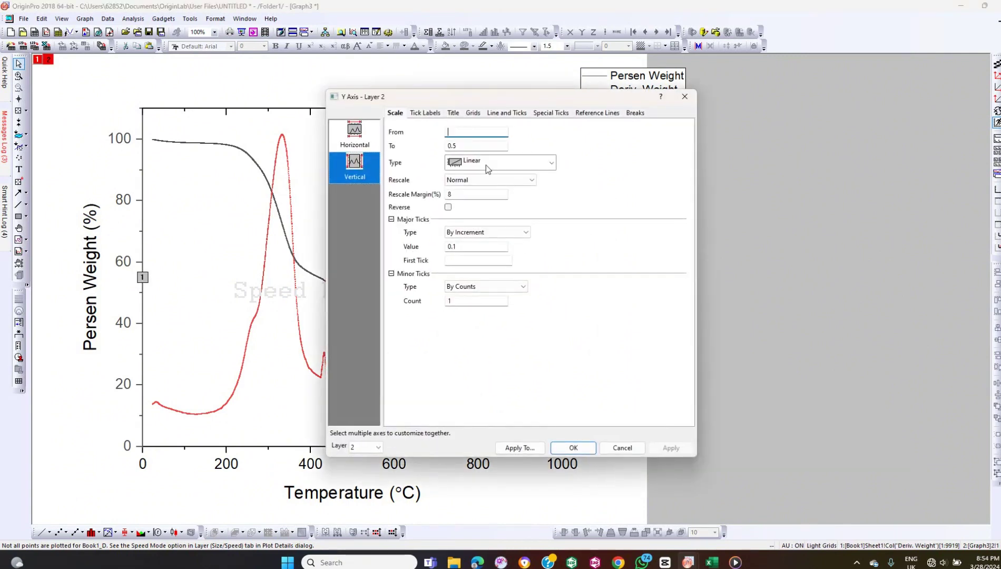
type("0")
left_click(365, 143)
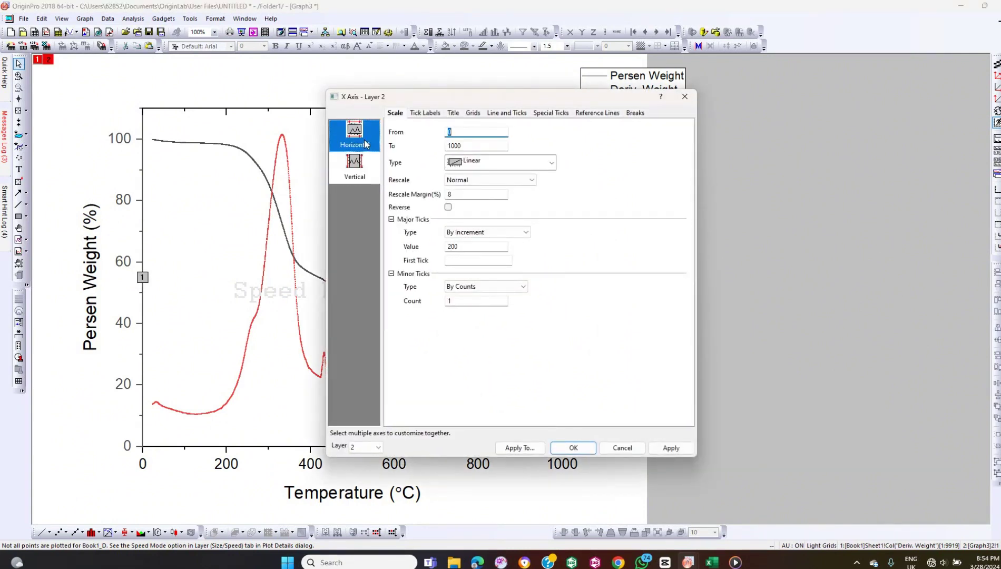
left_click(573, 449)
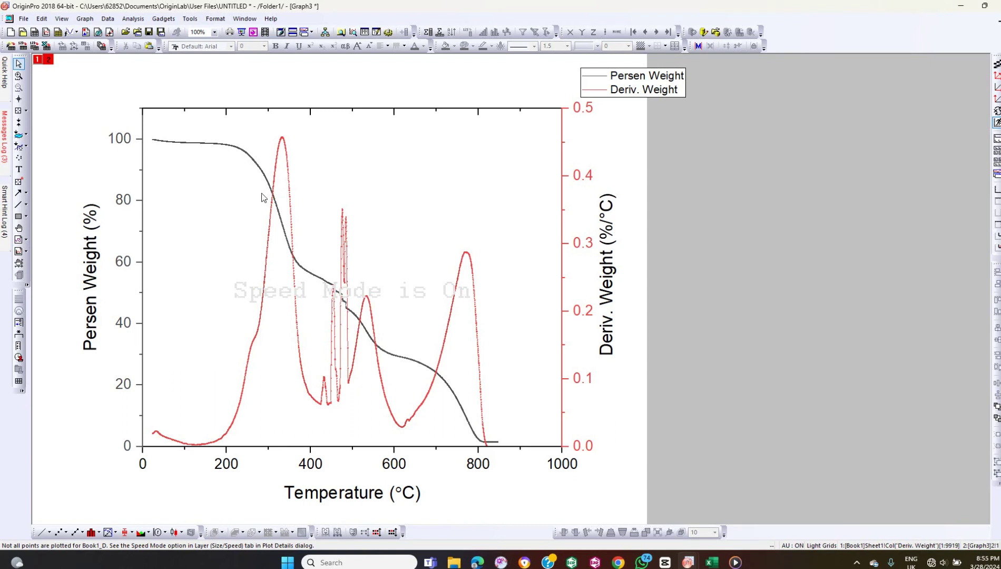
Draw a vertical straight line across the plot and move it to about 190 °C, where the weight loss begins
left_click(19, 206)
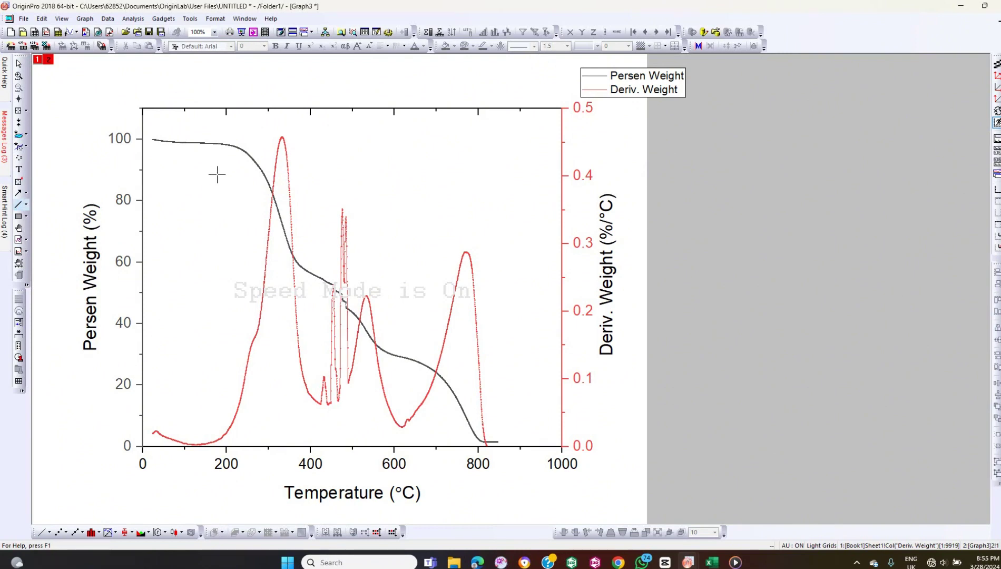
mouse_move(258, 152)
left_mouse_down()
mouse_move(258, 441)
mouse_move(241, 419)
left_mouse_up()
left_click(257, 425)
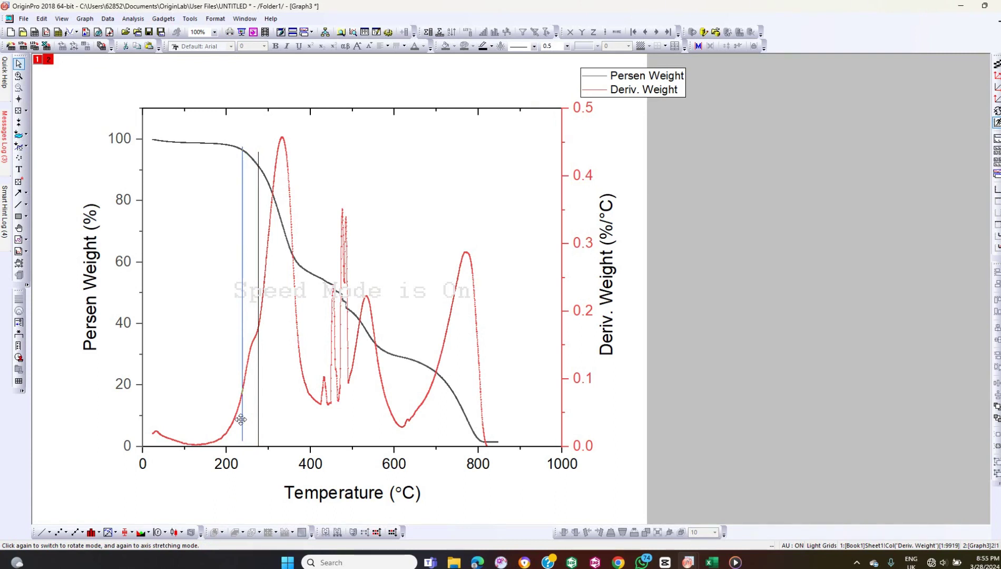
left_click_drag(240, 419, 220, 421)
Stretch the vertical line at about 190 °C from above the Persen Weight curve down to the Temperature axis
left_click(223, 143)
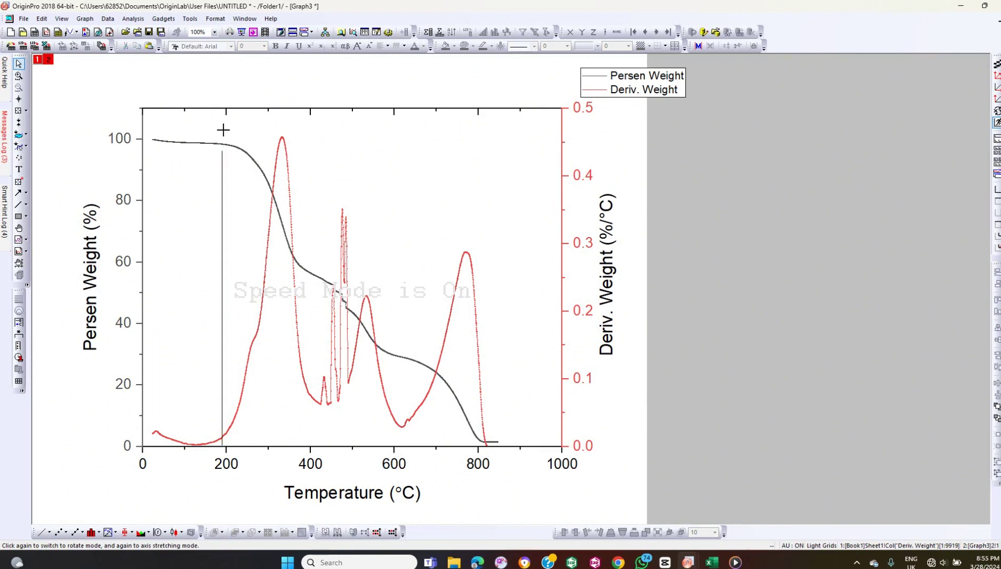
left_click(221, 161)
left_click_drag(222, 152, 221, 124)
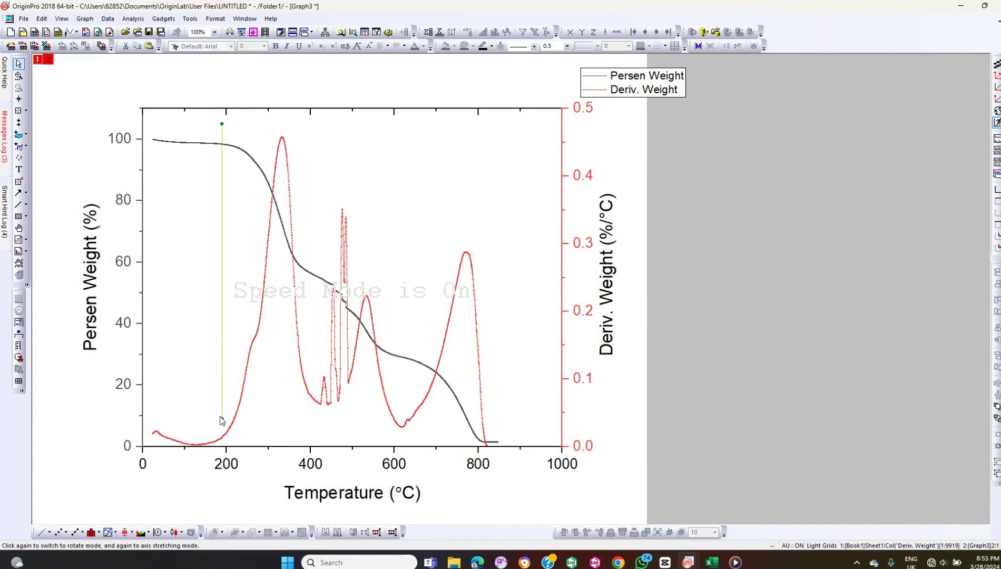
left_click_drag(222, 419, 221, 447)
left_click(274, 441)
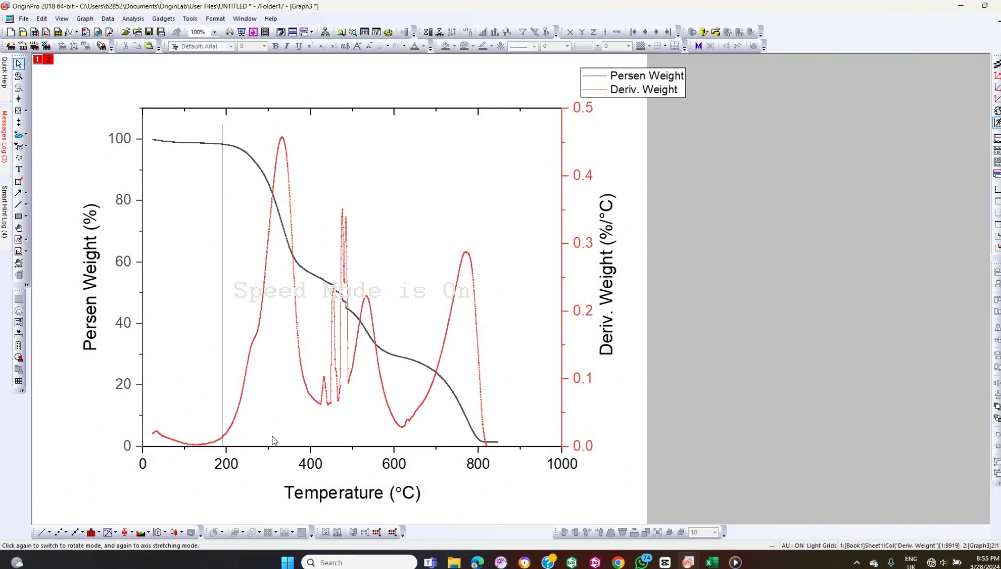
Format the vertical line at about 190 °C as a green dashed line
left_click(222, 373)
double_click(222, 375)
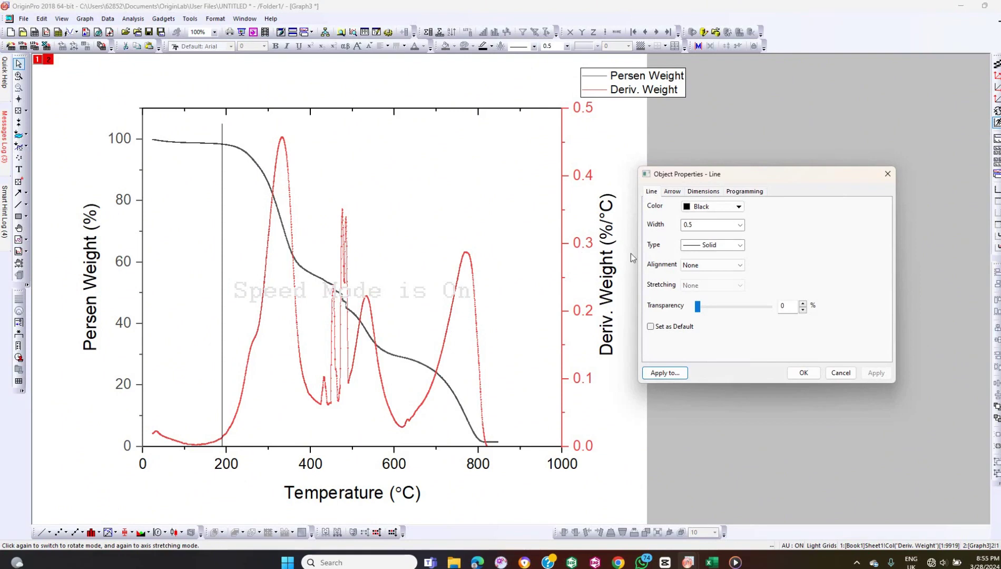
left_click(702, 245)
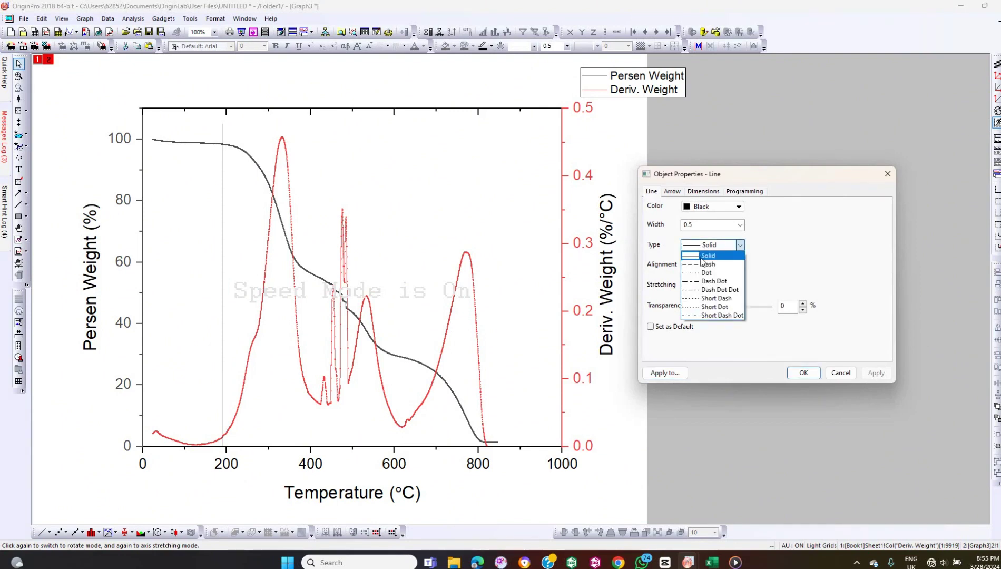
left_click(703, 264)
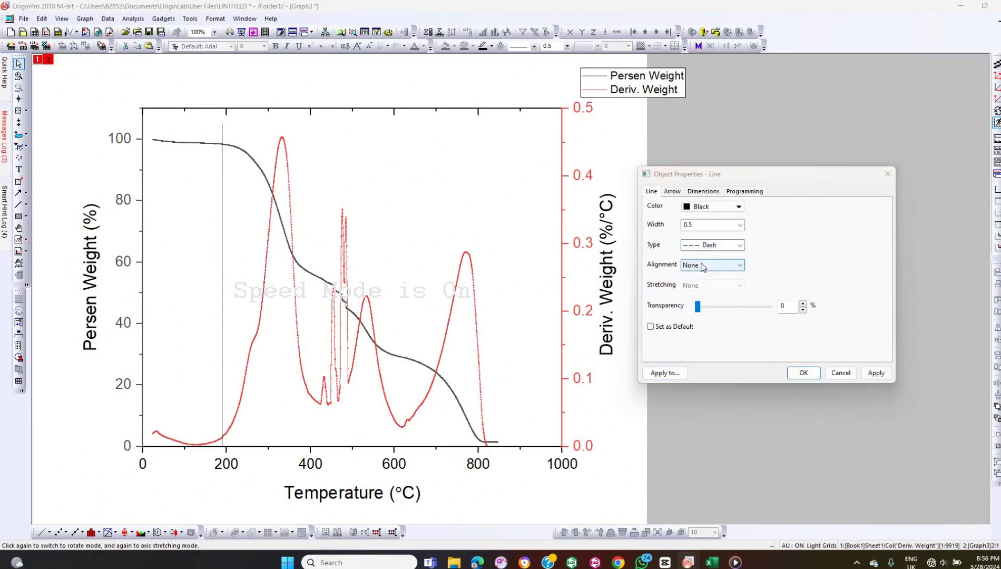
left_click(717, 210)
left_click(709, 235)
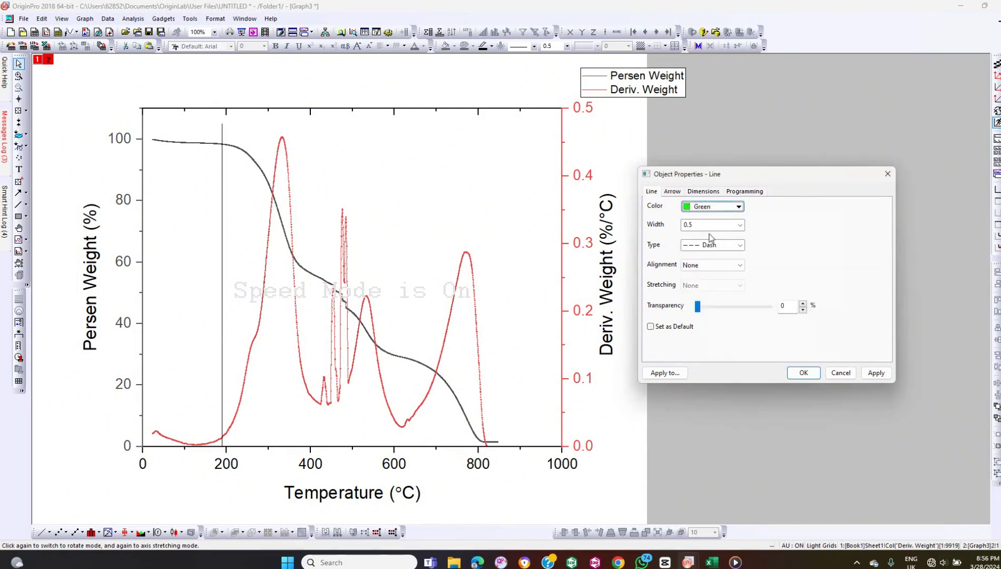
left_click(804, 373)
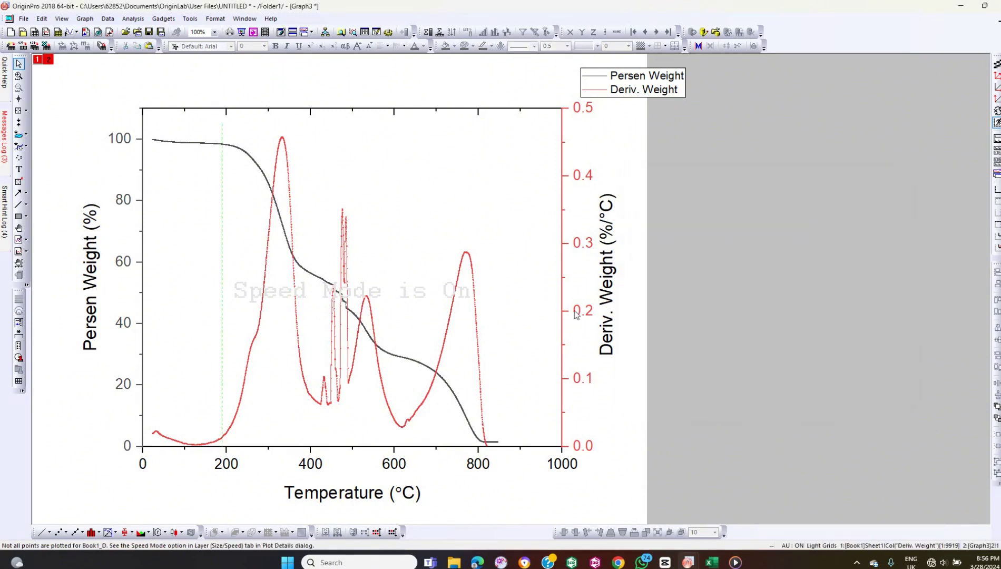
Duplicate the green dashed vertical line and place the copy at about 400 °C, where the first decomposition stage ends
left_click(221, 251)
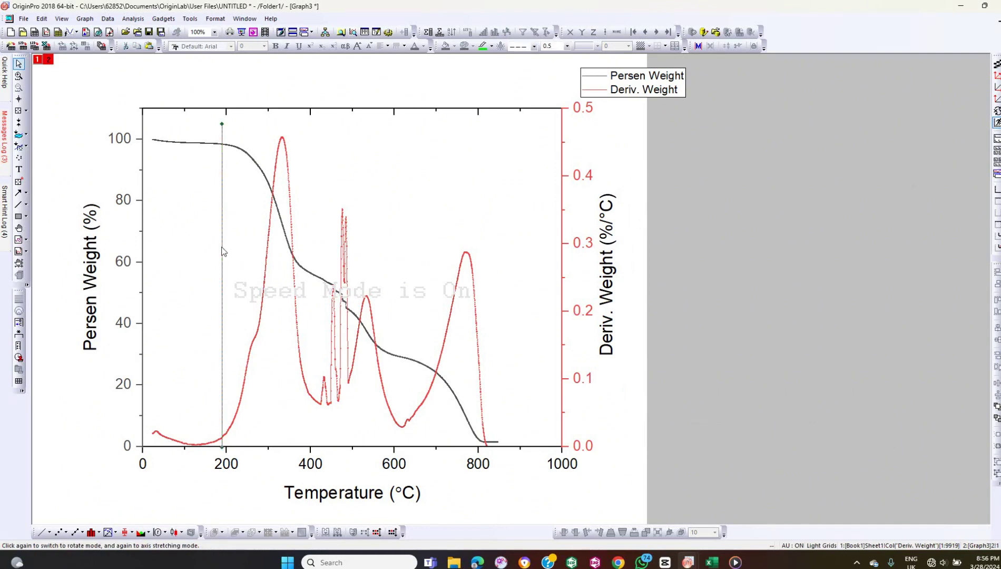
left_click_drag(222, 251, 310, 360)
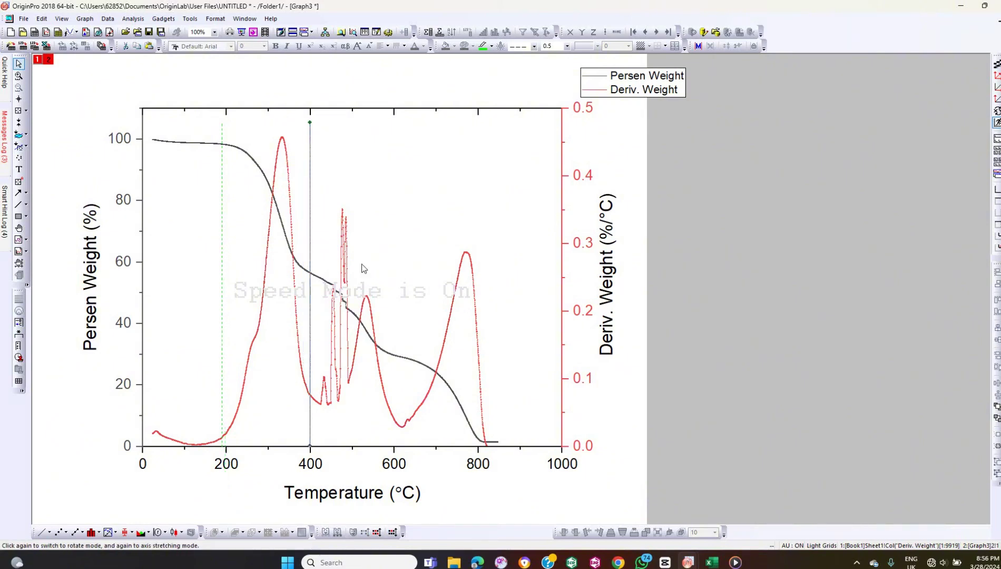
left_click(386, 247)
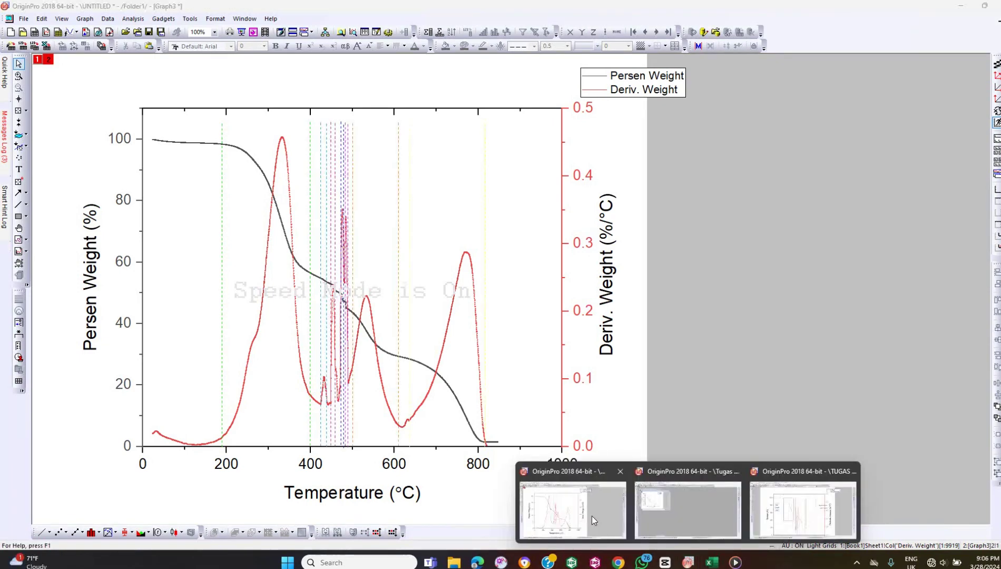
Draw a rectangle around the first drop of the Persen Weight curve, between the green dashed lines at about 190 °C and 400 °C
left_click(592, 516)
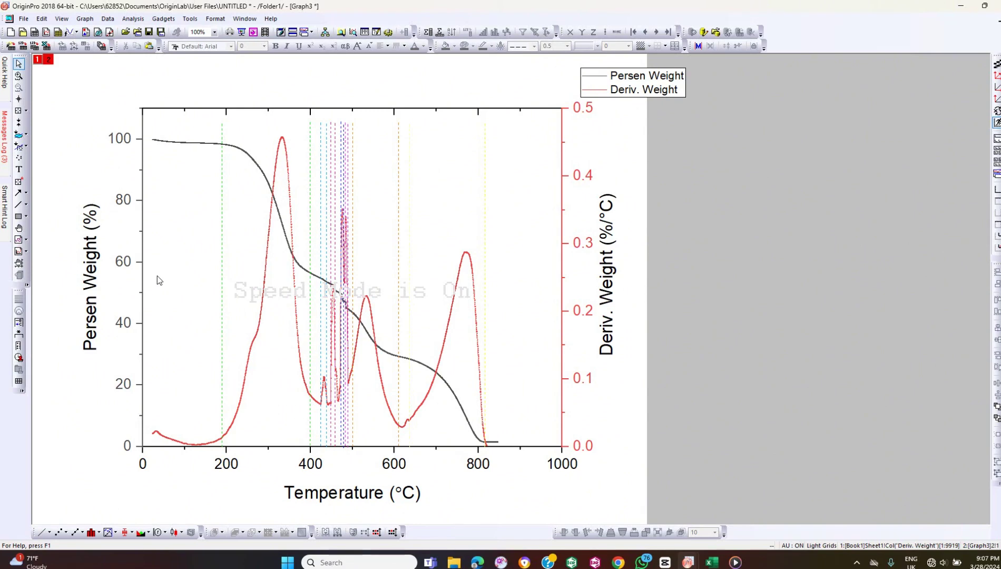
left_click(21, 215)
left_click_drag(222, 143, 311, 281)
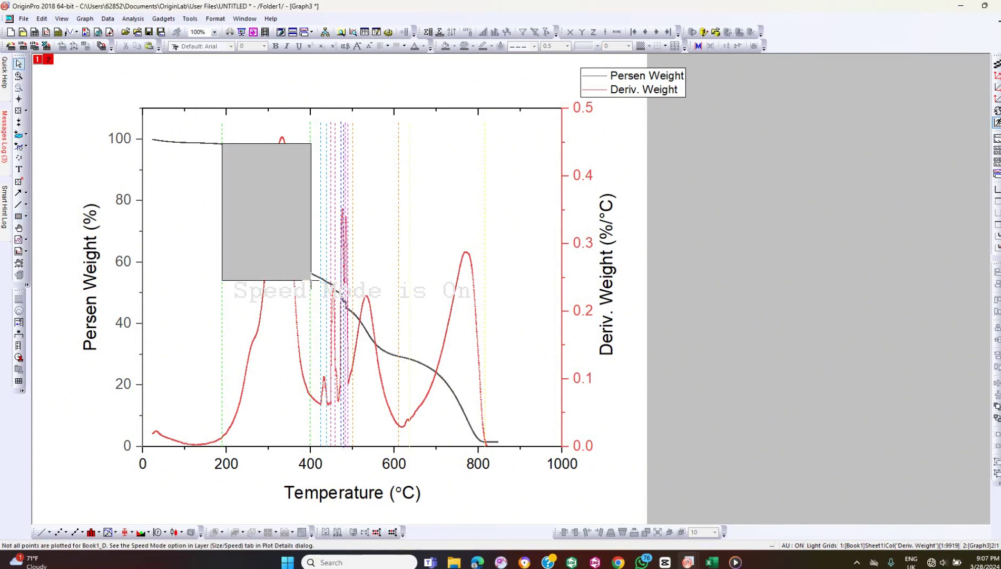
Set the fill color of the rectangle around the first weight drop to None
double_click(281, 196)
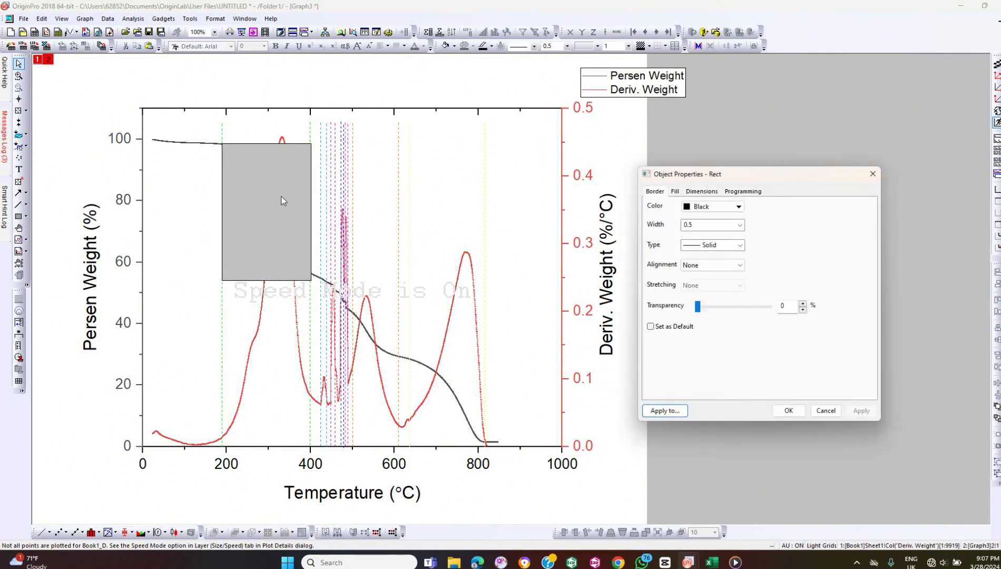
left_click(674, 192)
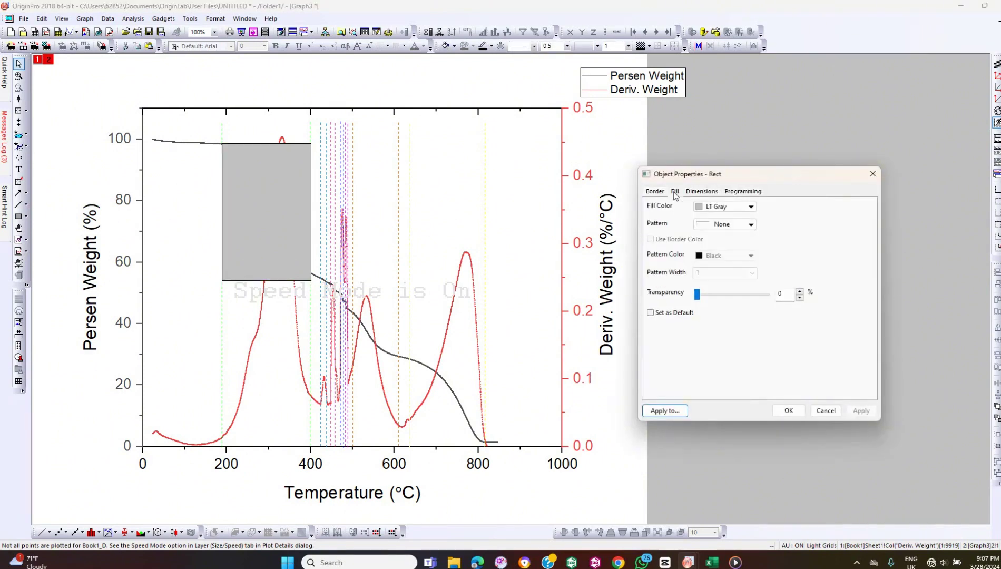
left_click(711, 206)
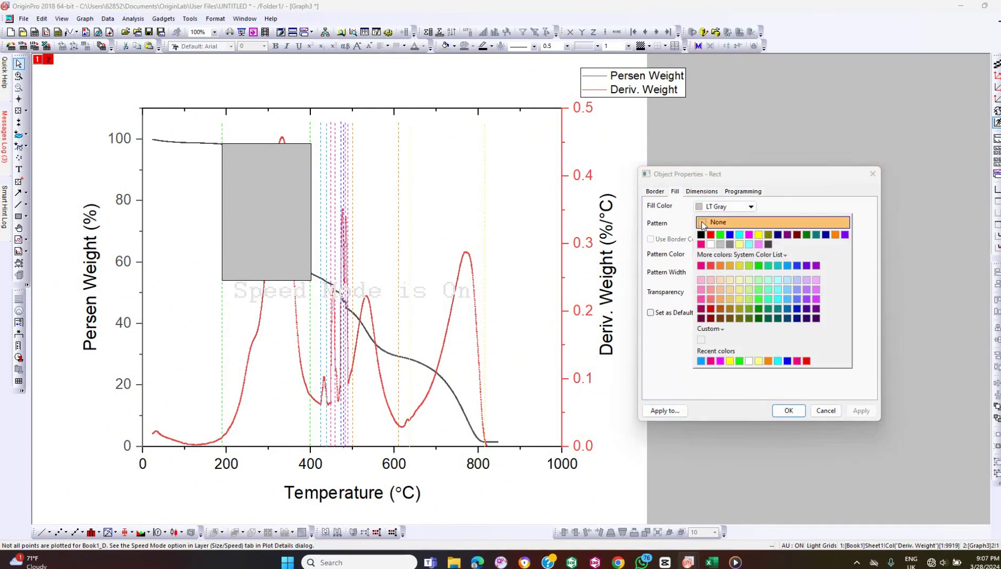
left_click(703, 223)
left_click(789, 413)
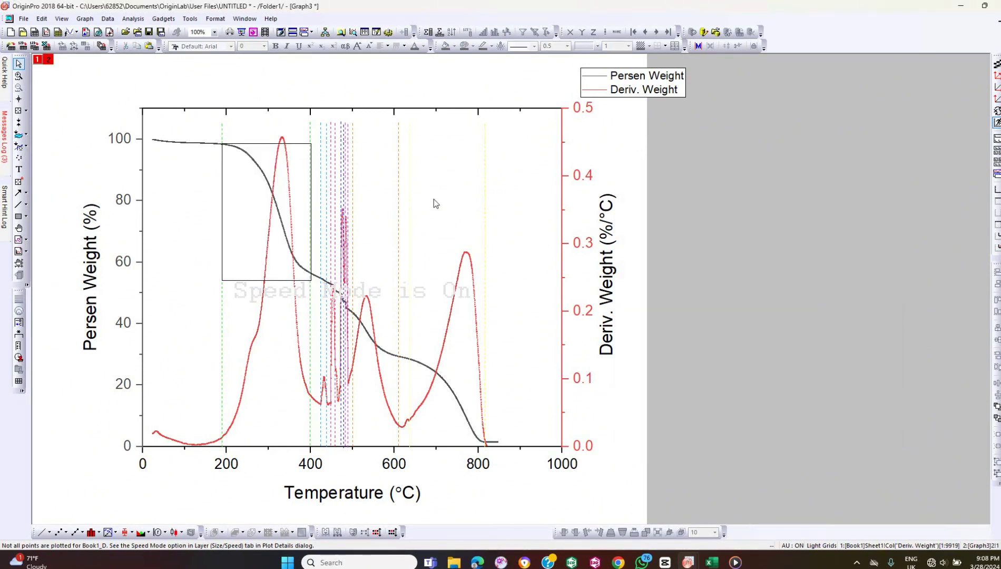
left_click(249, 175)
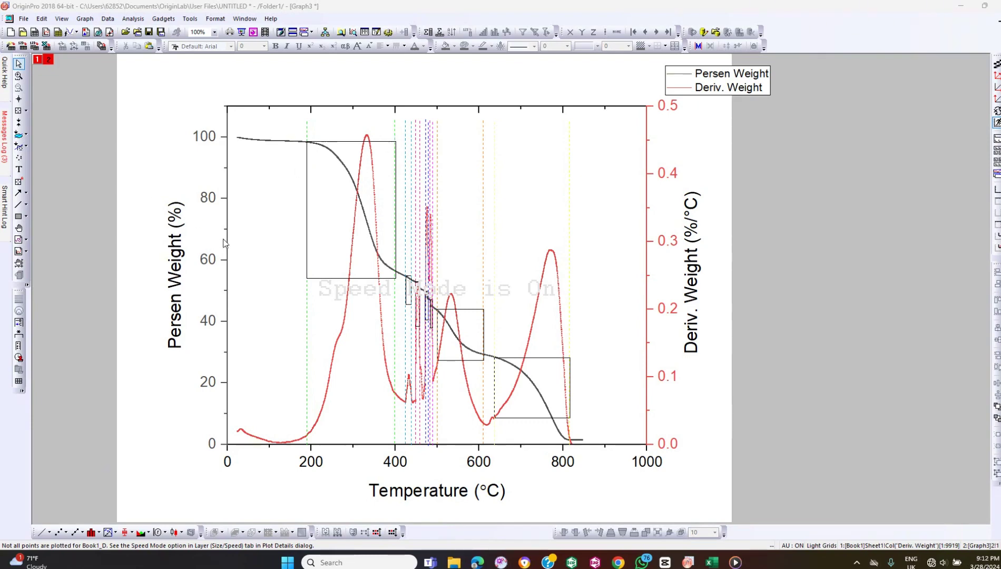
Delete the green dashed vertical line at about 190 °C
left_click(306, 300)
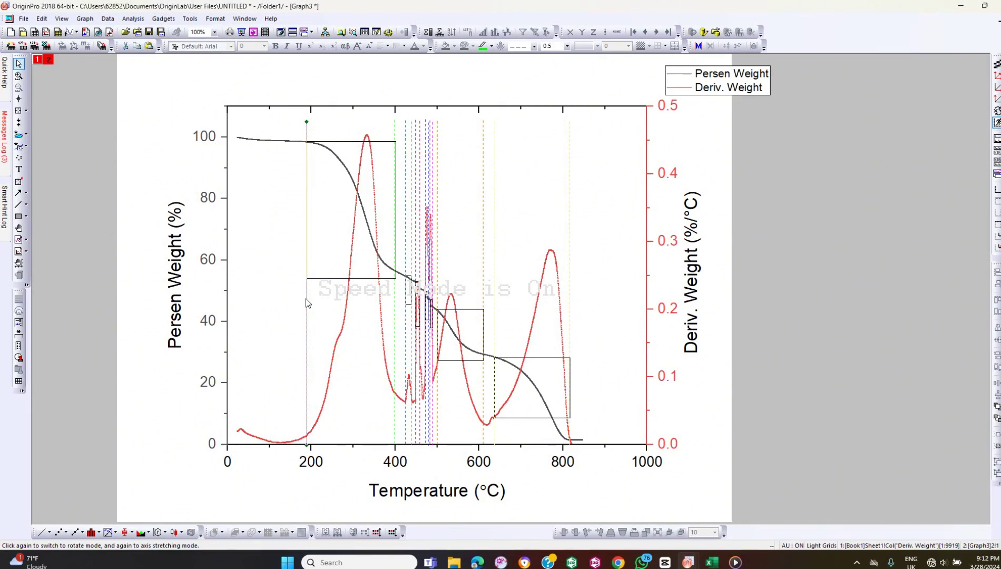
key("Delete")
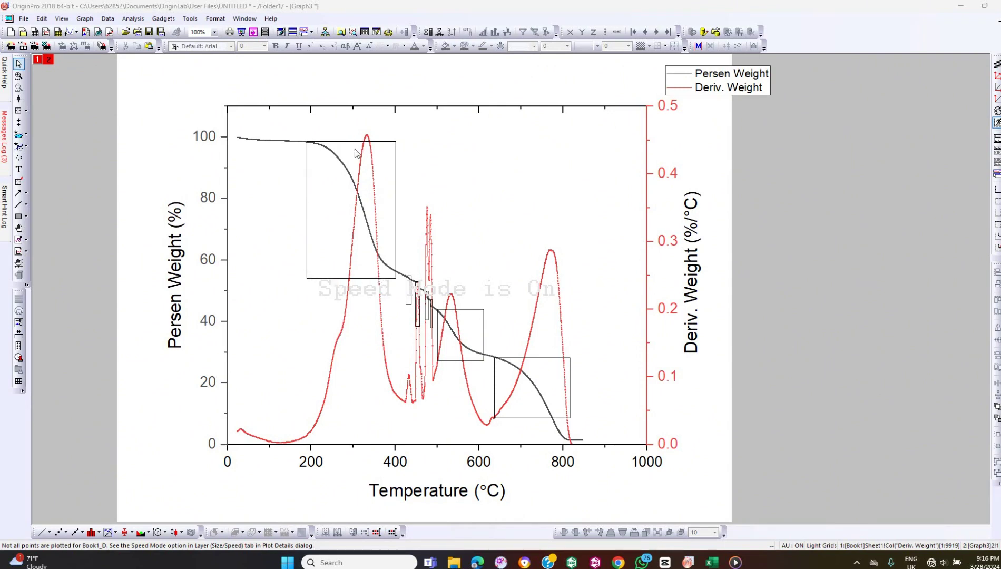
Read the Persen Weight value at the start of the first drop and add the text label "Data penurunan" with the entry "1. 98,43%"
left_click(19, 99)
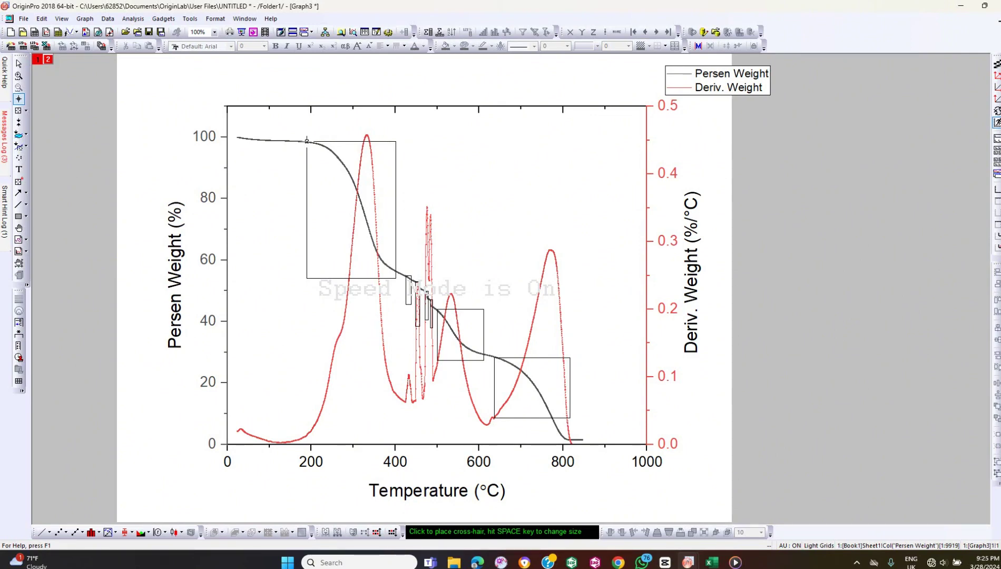
left_click(307, 141)
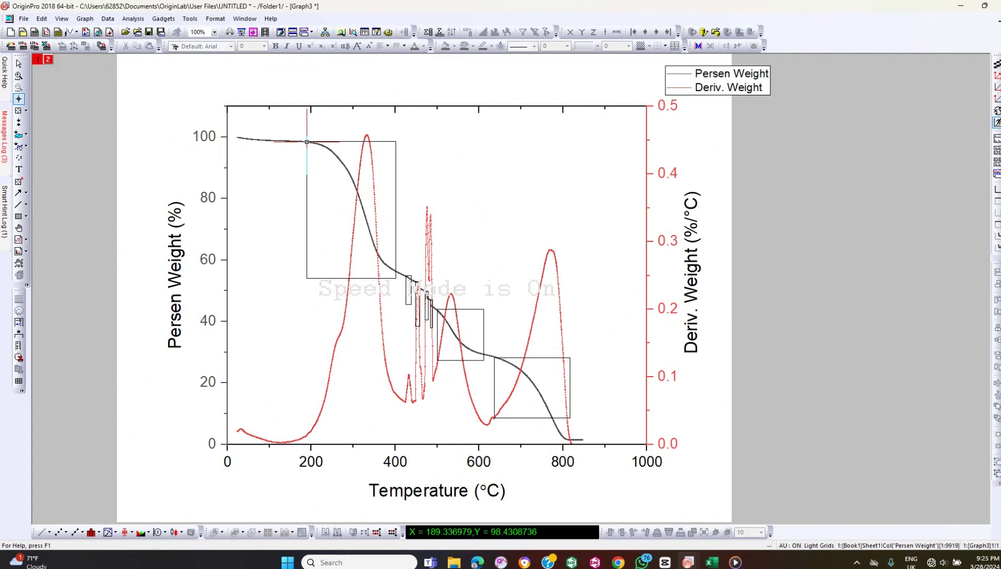
left_click(19, 169)
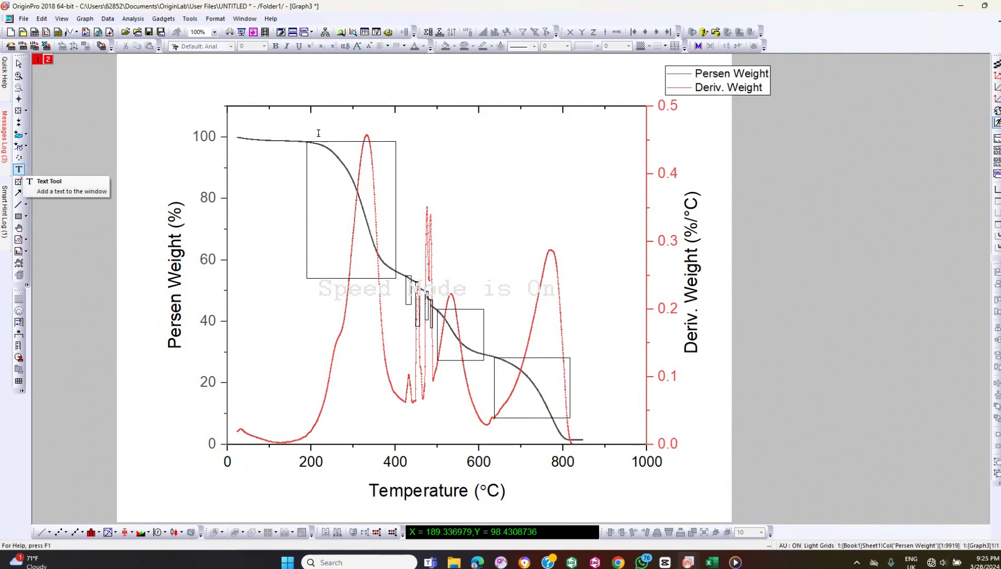
left_click(263, 185)
type("D")
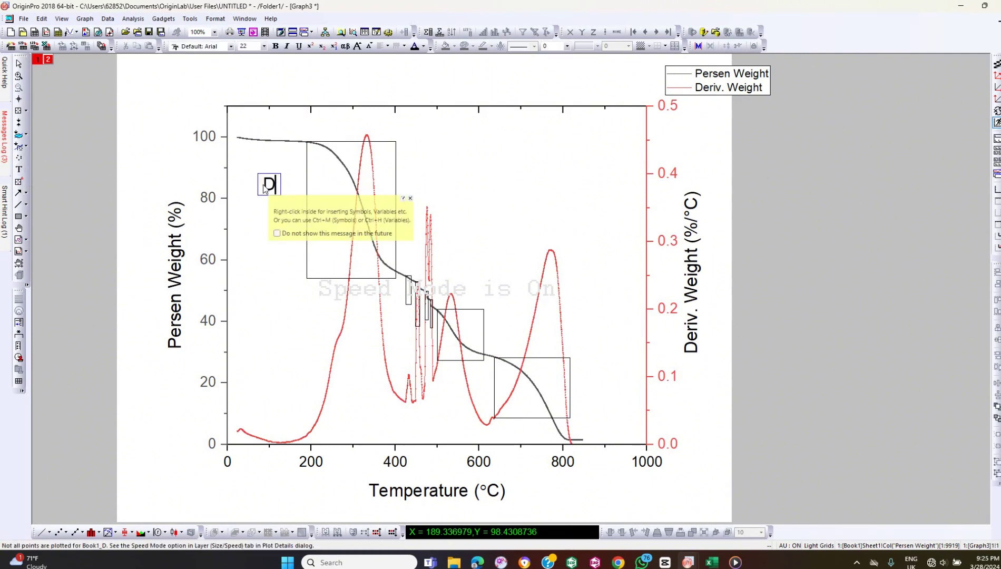
type("ata penurunan")
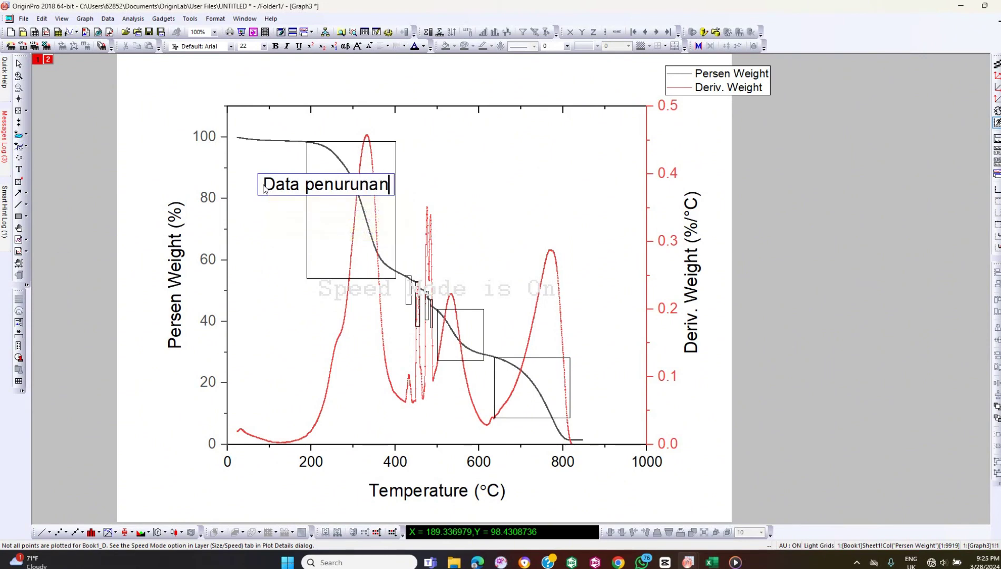
key("Return")
type("1")
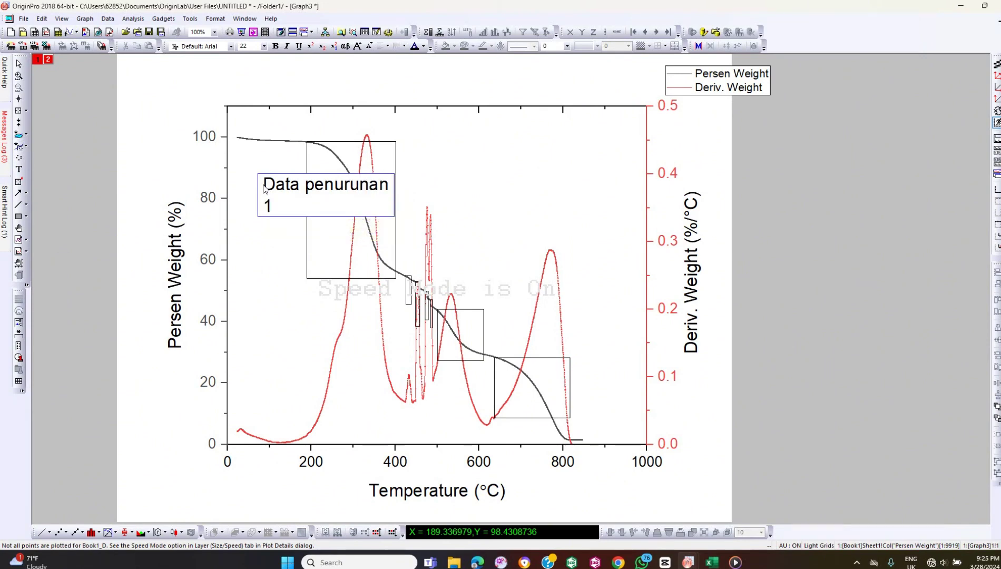
type(". 98,43%")
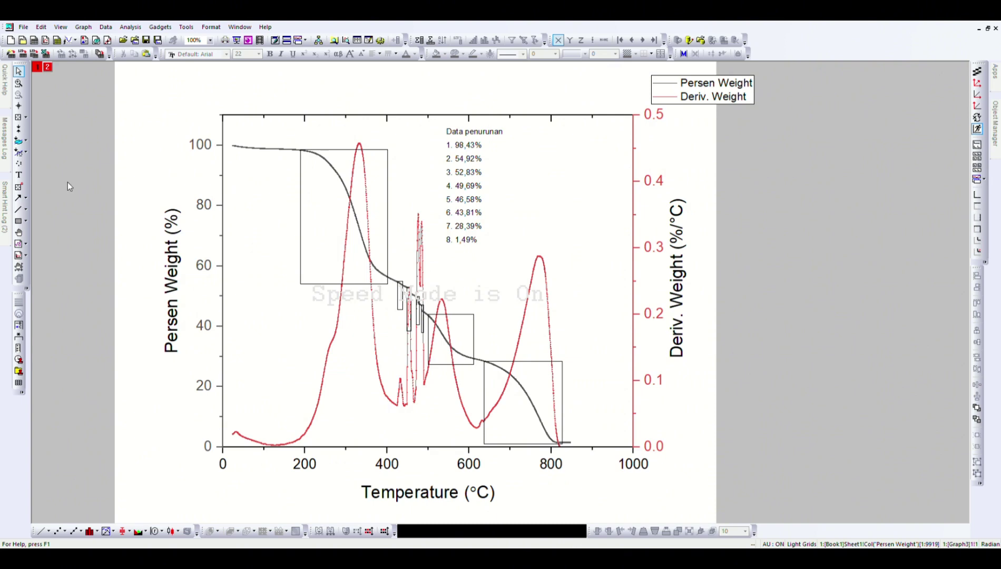
Add a text label reading "DATA 1 - DATA 2" beside the Data penurunan list
left_click(18, 174)
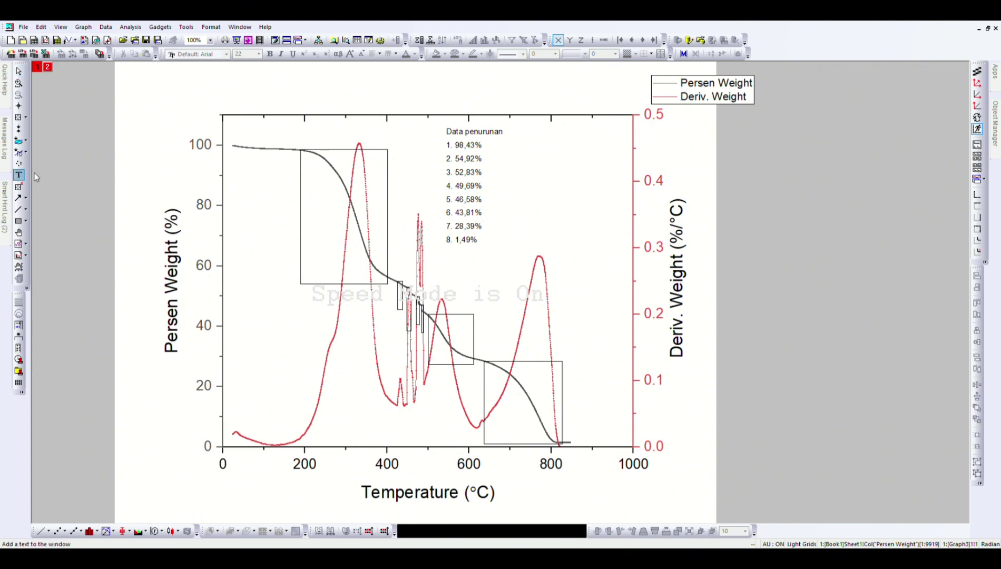
left_click(560, 189)
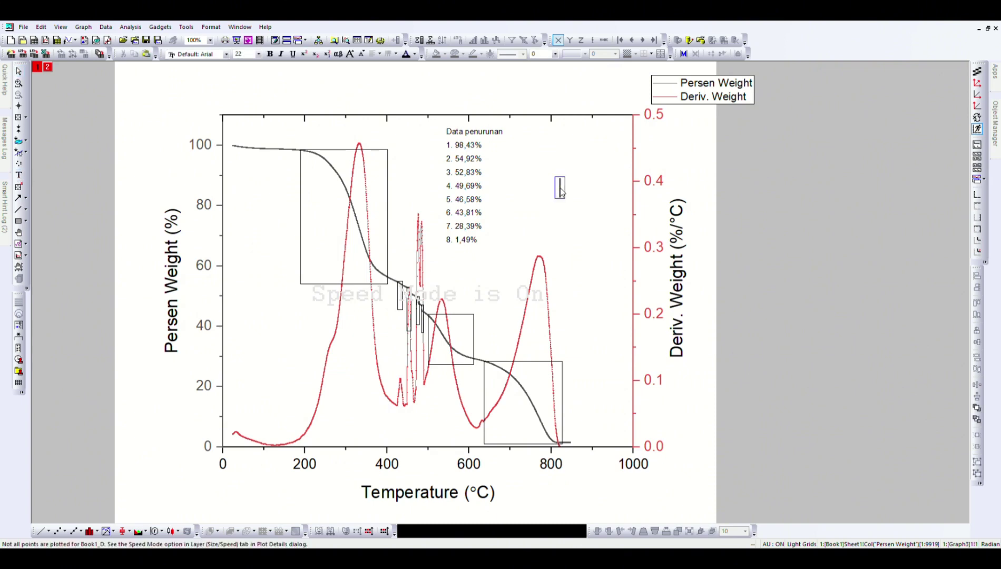
type("DATA 1 - DATA")
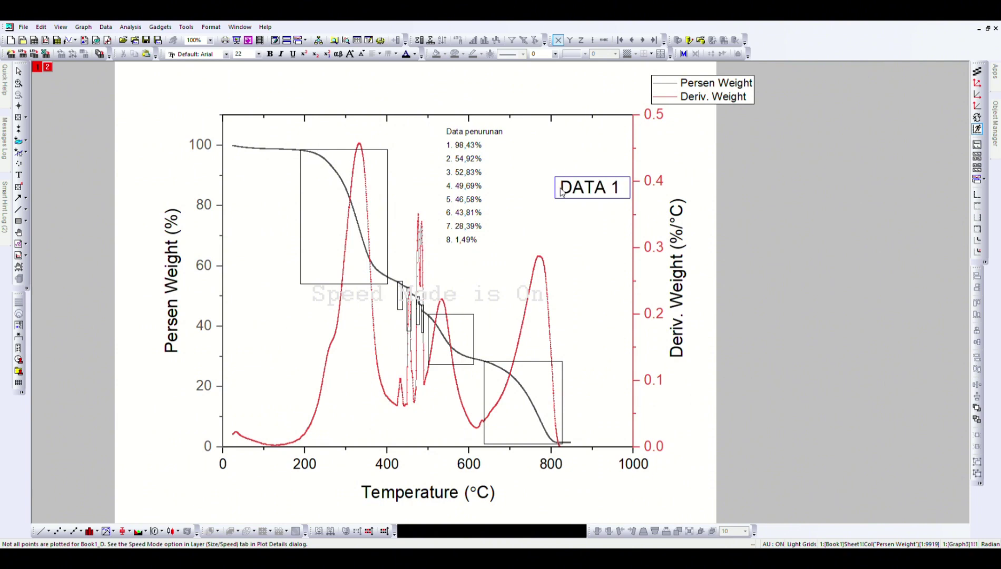
type(" 2")
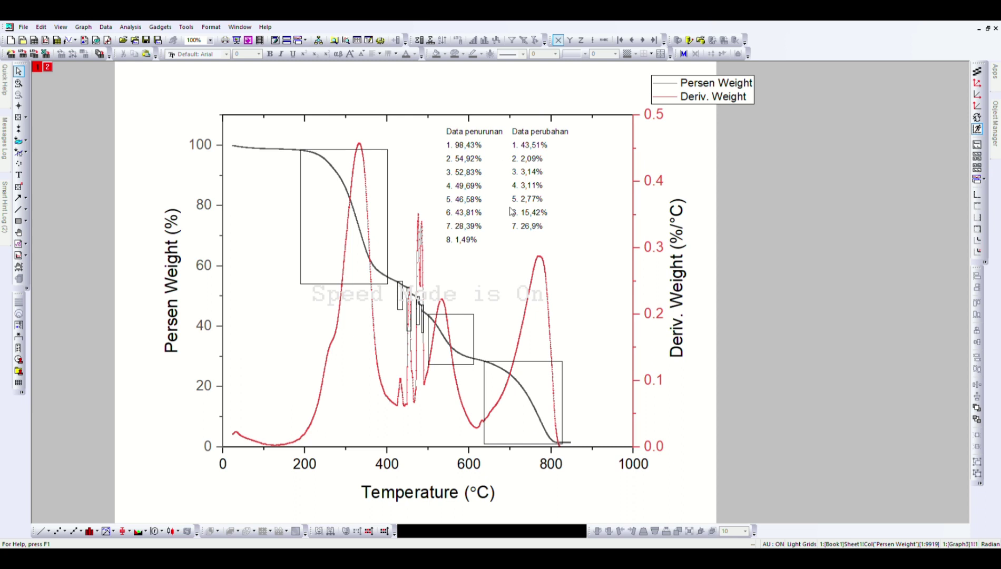
Paste the "Total: 96,94%" text onto the graph and place it below the Data perubahan list
key("ctrl+v")
left_click_drag(861, 209, 521, 245)
left_click(587, 255)
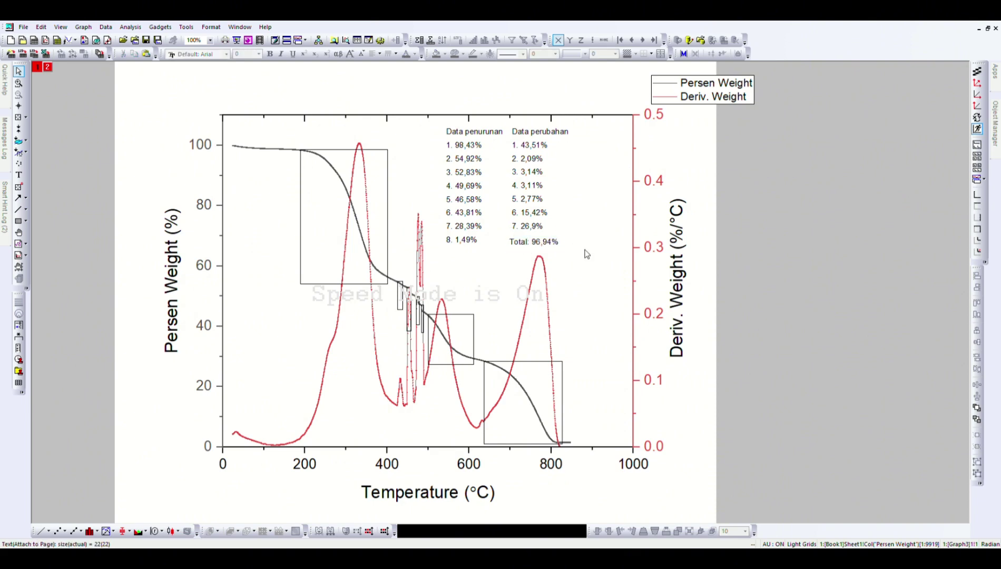